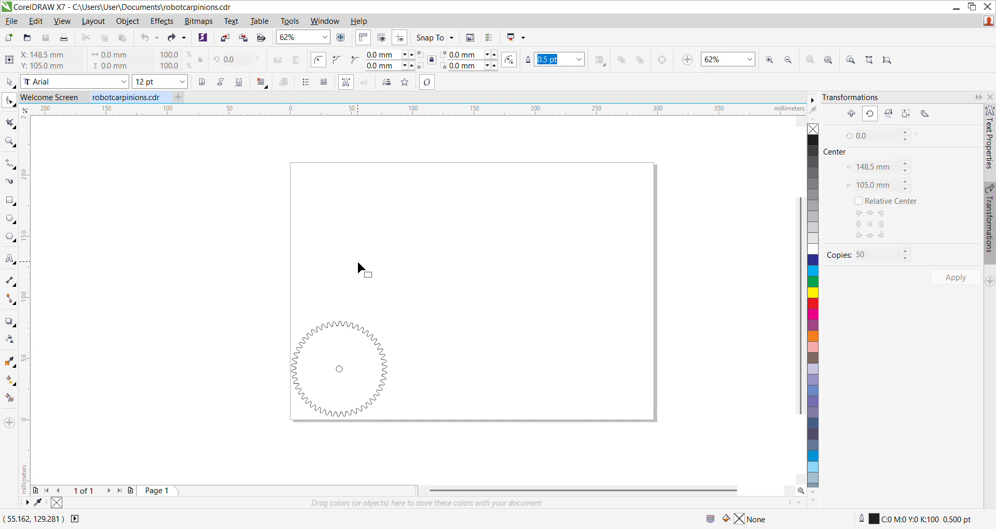
{"action": "scroll", "coordinate": [331, 373], "scroll_direction": "down", "scroll_amount": 1}
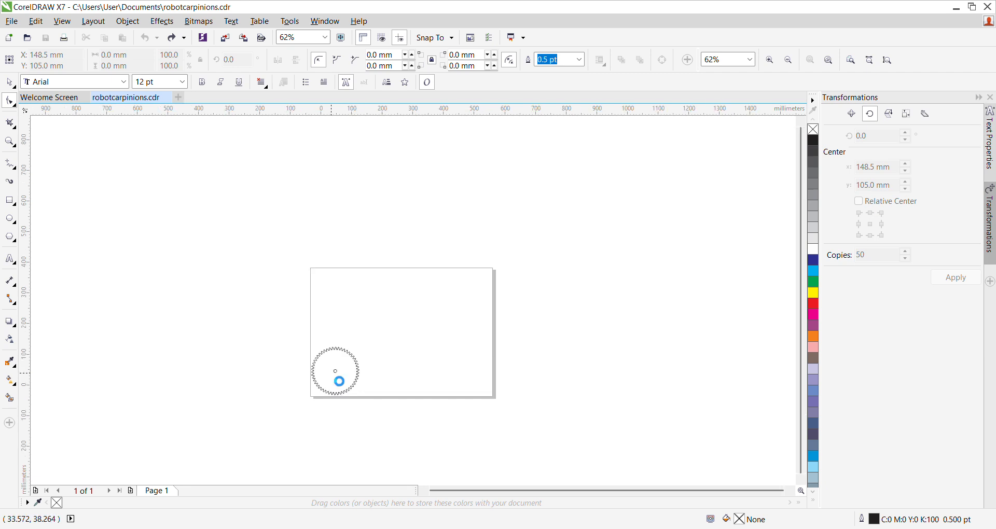
{"action": "scroll", "coordinate": [331, 373], "scroll_direction": "up", "scroll_amount": 4}
{"action": "scroll", "coordinate": [331, 371], "scroll_direction": "down", "scroll_amount": 3}
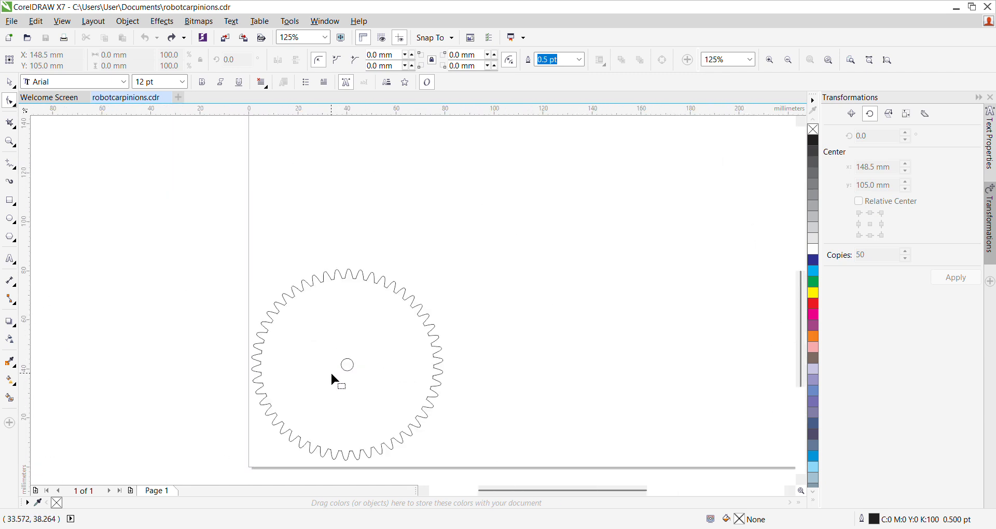
{"action": "scroll", "coordinate": [331, 374], "scroll_direction": "down", "scroll_amount": 1}
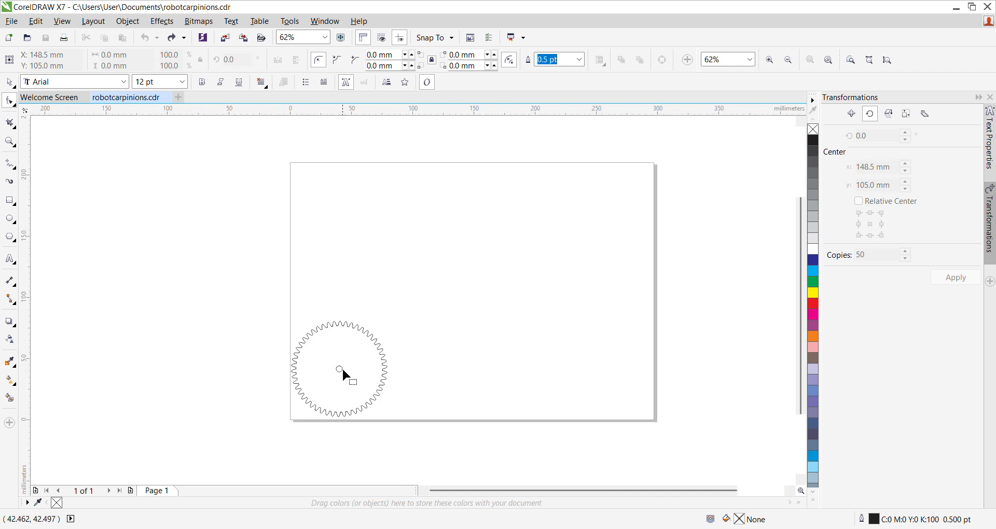
{"action": "scroll", "coordinate": [342, 370], "scroll_direction": "up", "scroll_amount": 3}
{"action": "scroll", "coordinate": [343, 370], "scroll_direction": "down", "scroll_amount": 2}
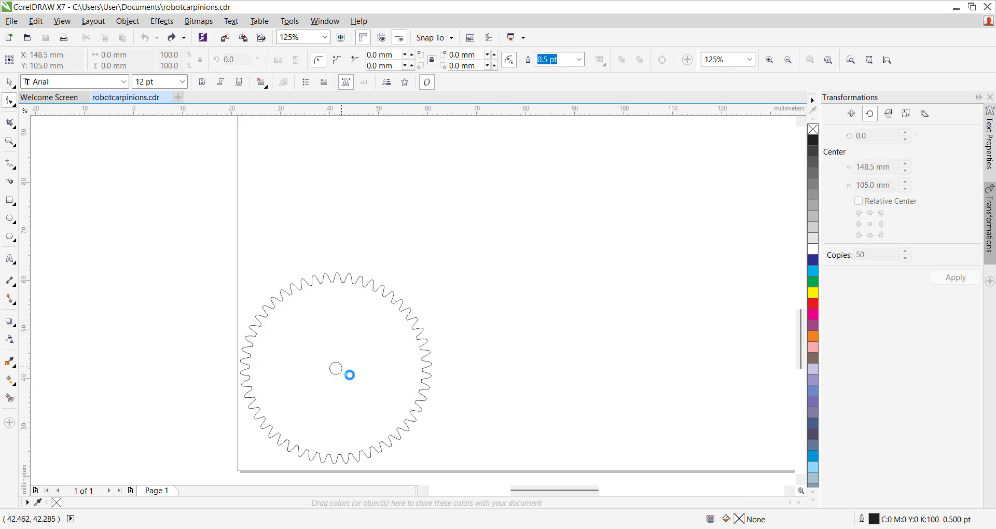
{"action": "scroll", "coordinate": [342, 370], "scroll_direction": "down", "scroll_amount": 1}
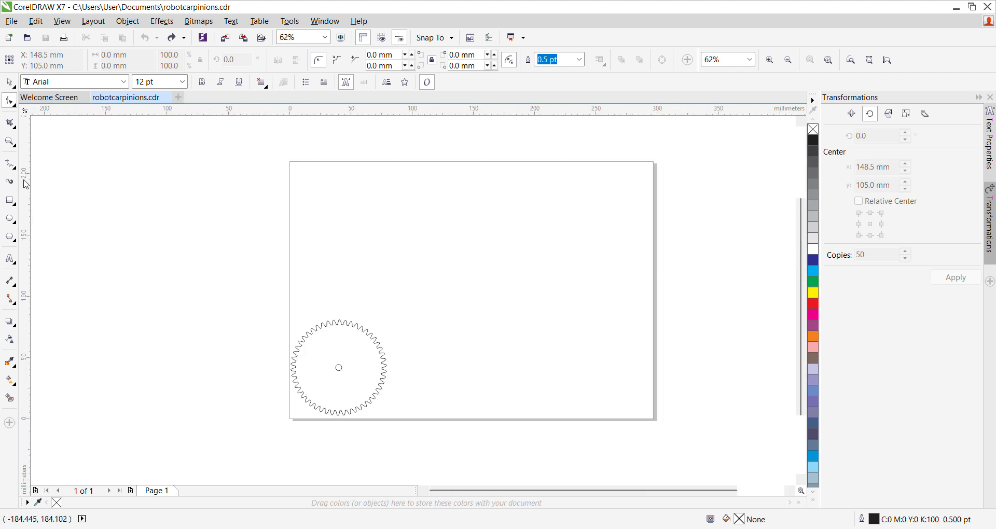
Step: Draw an ellipse above and to the right of the gear and size it to 50 mm wide by 50 mm high
{"action": "left_click", "coordinate": [10, 218]}
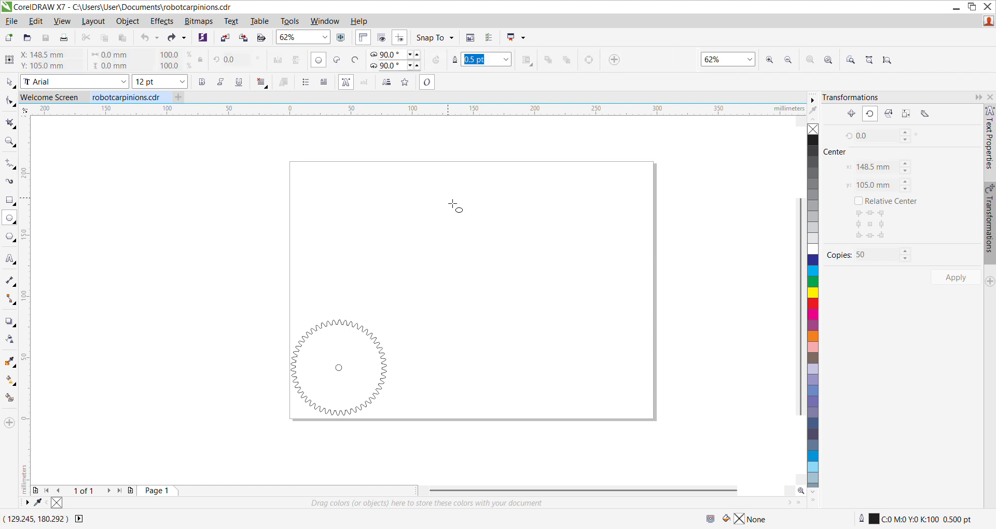
{"action": "left_click_drag", "start_coordinate": [467, 245], "coordinate": [541, 315]}
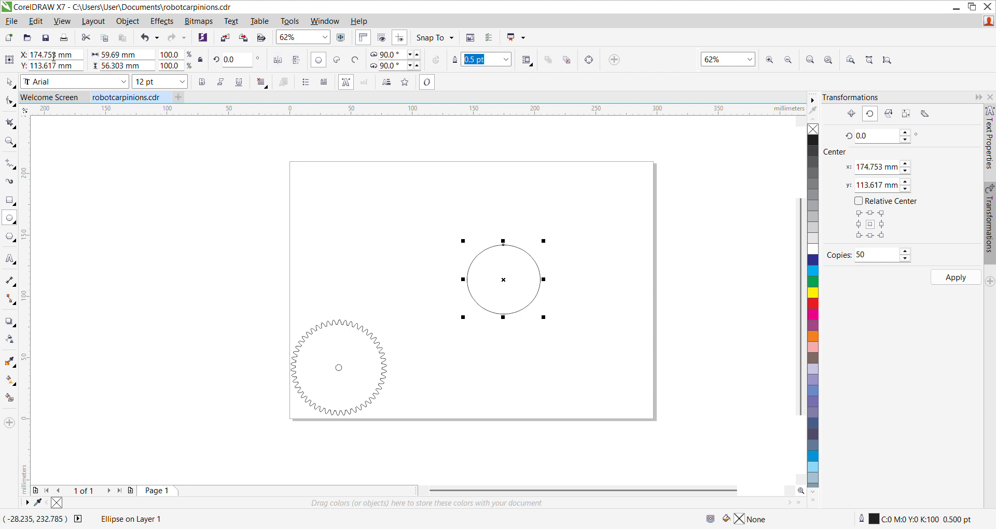
{"action": "left_click_drag", "start_coordinate": [124, 57], "coordinate": [106, 57]}
{"action": "type", "text": "50"}
{"action": "key", "text": "Return"}
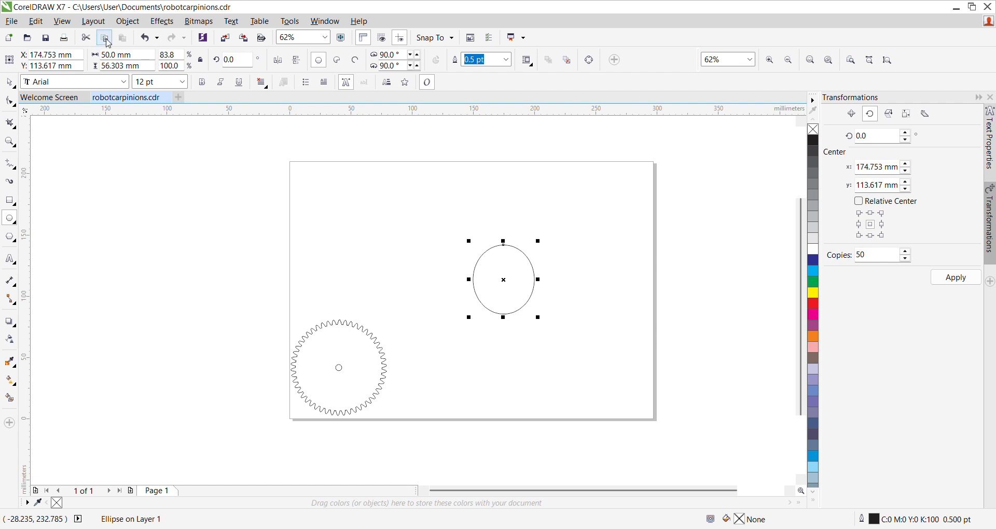
{"action": "left_click_drag", "start_coordinate": [124, 66], "coordinate": [102, 66]}
{"action": "type", "text": "50"}
{"action": "key", "text": "Return"}
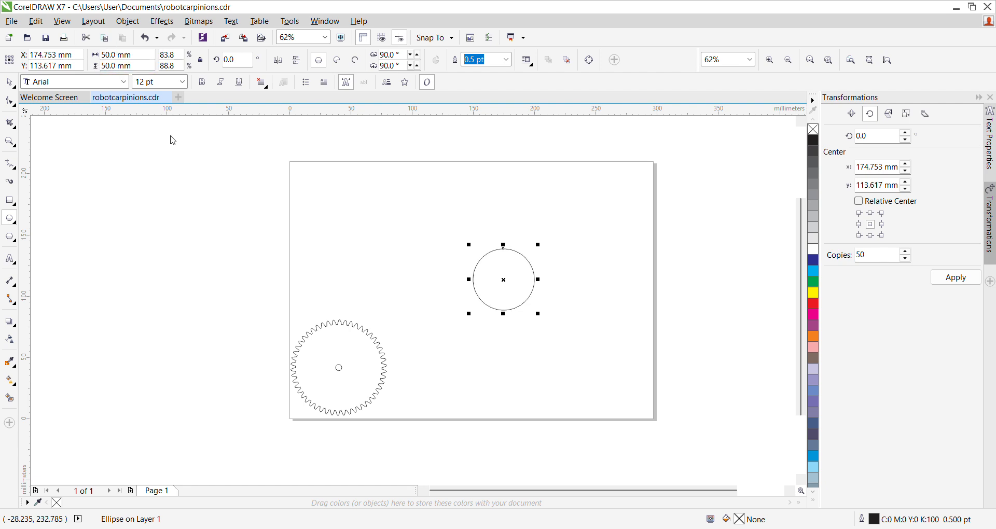
{"action": "scroll", "coordinate": [534, 271], "scroll_direction": "up", "scroll_amount": 3}
{"action": "left_click", "coordinate": [627, 328]}
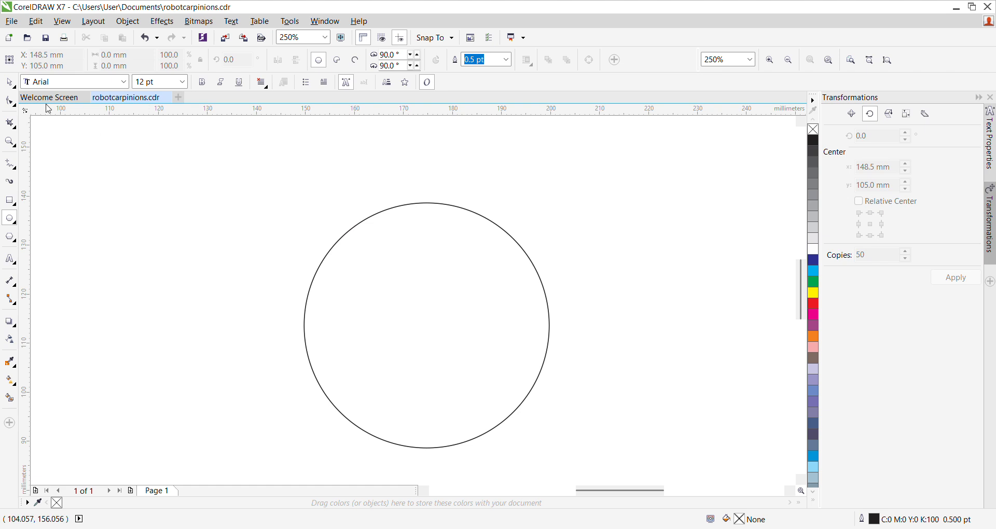
Step: Draw a narrow upright rectangle about 1.5 mm wide and 3.5 mm high across the top of the 50 mm circle
{"action": "left_click", "coordinate": [8, 81]}
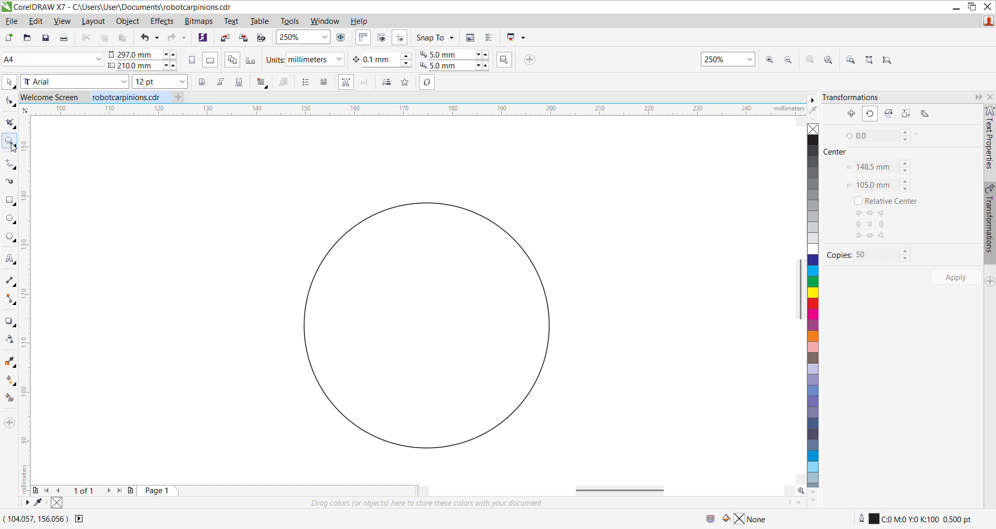
{"action": "left_click", "coordinate": [9, 200]}
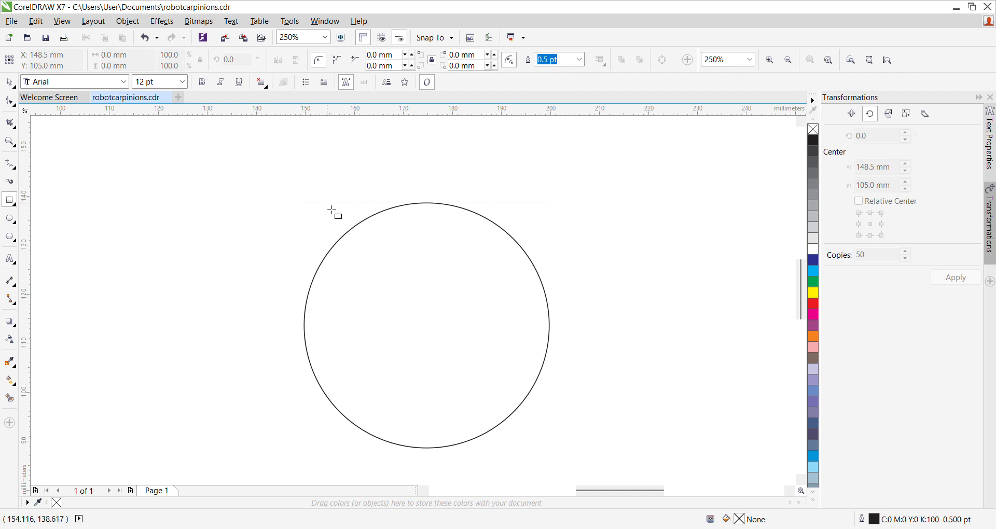
{"action": "scroll", "coordinate": [423, 204], "scroll_direction": "up", "scroll_amount": 3}
{"action": "left_click_drag", "start_coordinate": [415, 191], "coordinate": [458, 226]}
{"action": "scroll", "coordinate": [447, 294], "scroll_direction": "down", "scroll_amount": 3}
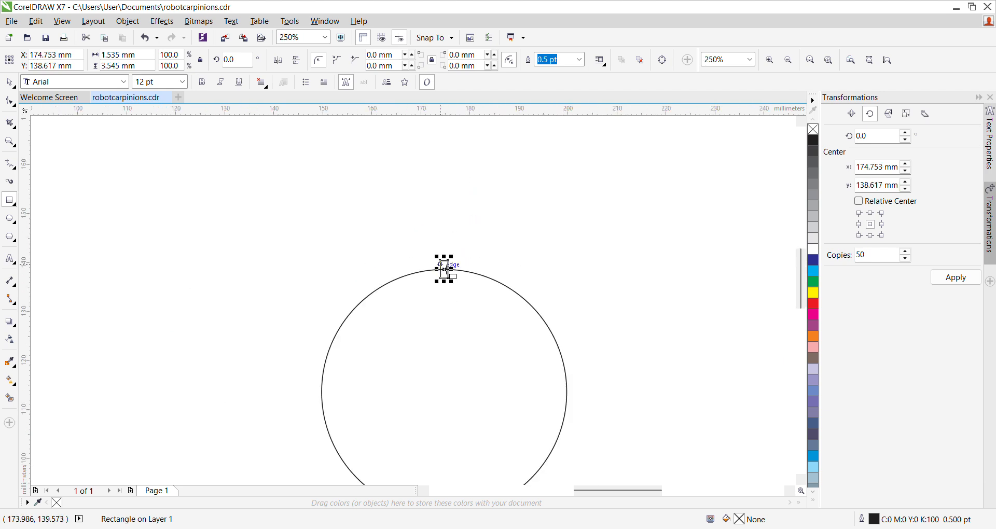
{"action": "mouse_move", "coordinate": [445, 270]}
{"action": "left_mouse_down"}
{"action": "mouse_move", "coordinate": [456, 273]}
{"action": "mouse_move", "coordinate": [443, 280]}
{"action": "left_mouse_up"}
{"action": "scroll", "coordinate": [454, 276], "scroll_direction": "up", "scroll_amount": 3}
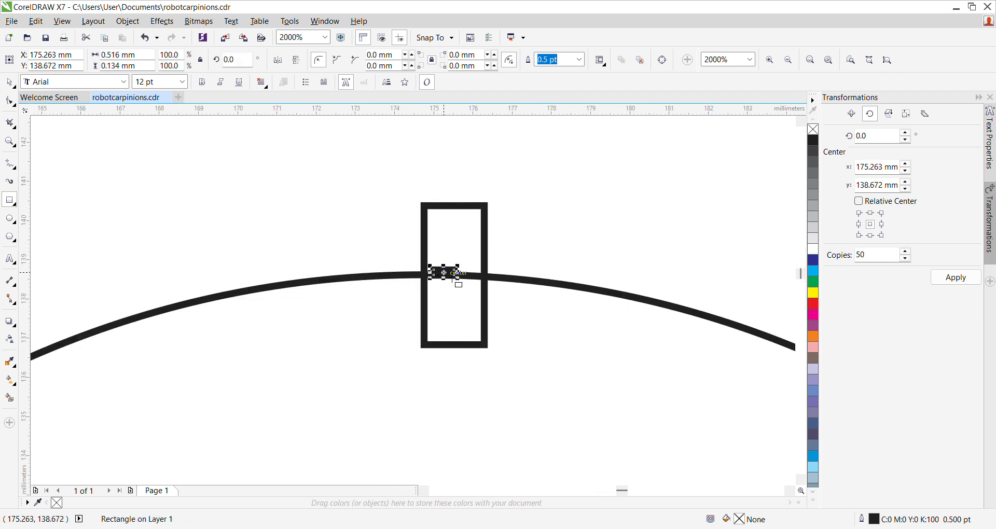
{"action": "key", "text": "ctrl+z"}
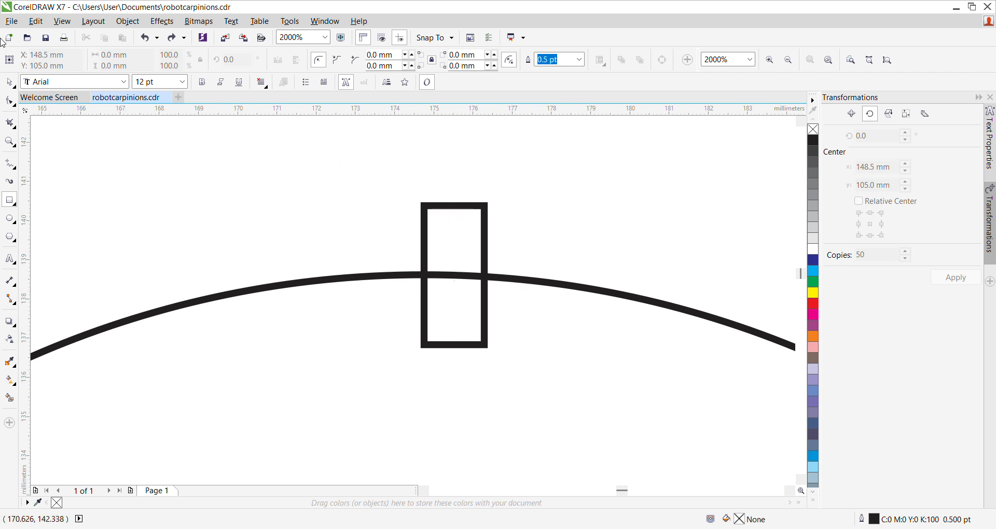
Step: Move the narrow rectangle sideways so that it straddles the circle's outline, roughly centred on the circle's top
{"action": "left_click", "coordinate": [8, 82]}
{"action": "left_click", "coordinate": [425, 236]}
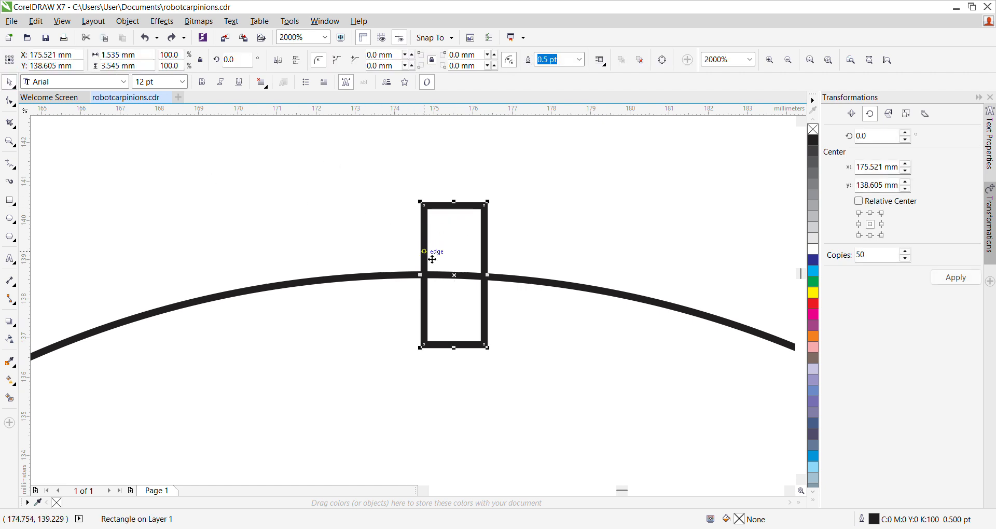
{"action": "left_click_drag", "start_coordinate": [462, 282], "coordinate": [429, 281]}
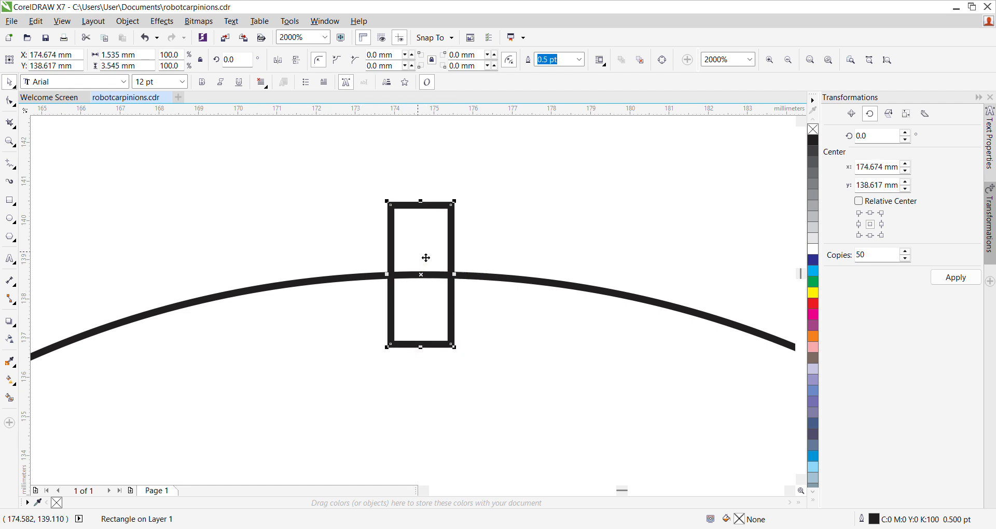
{"action": "left_click", "coordinate": [313, 206]}
{"action": "scroll", "coordinate": [313, 206], "scroll_direction": "down", "scroll_amount": 3}
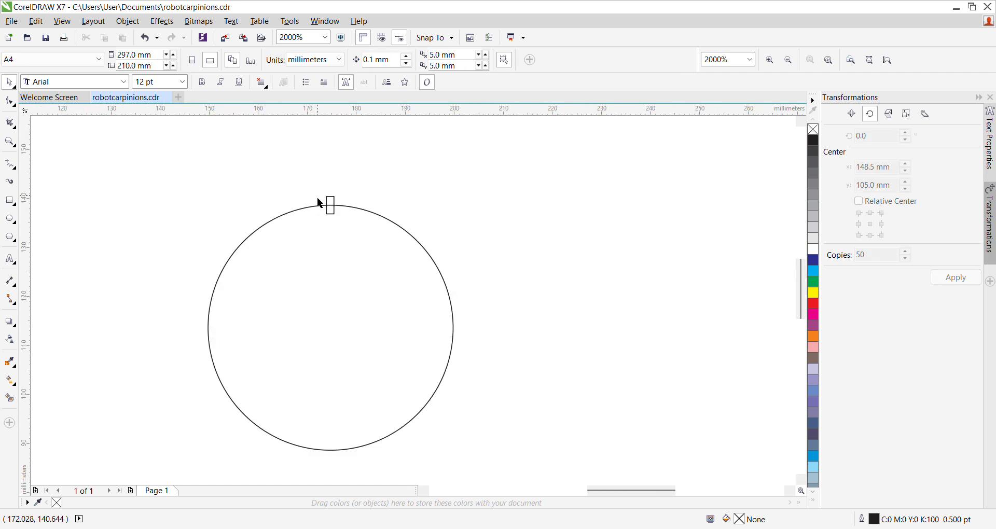
Step: Convert the narrow rectangle at the top of the circle to curves
{"action": "left_click", "coordinate": [331, 207]}
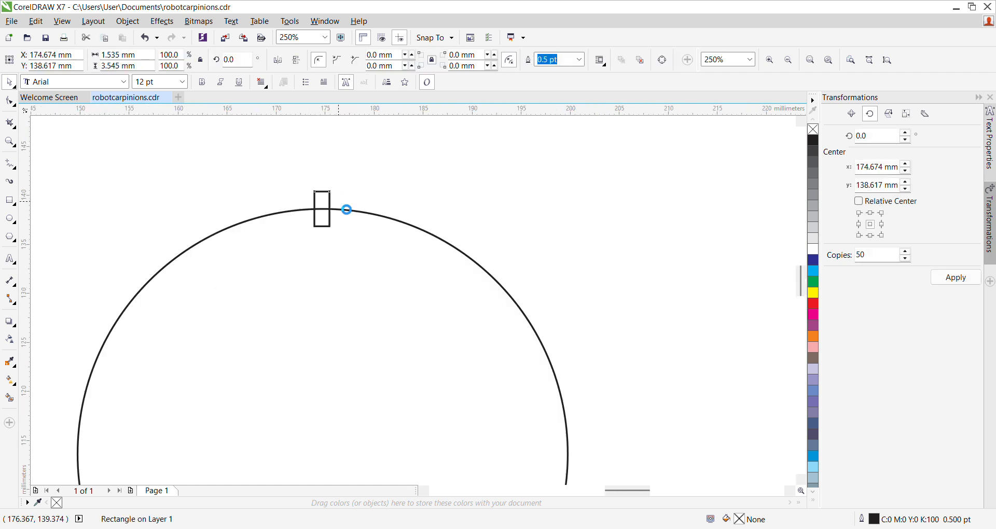
{"action": "scroll", "coordinate": [338, 203], "scroll_direction": "up", "scroll_amount": 3}
{"action": "scroll", "coordinate": [218, 166], "scroll_direction": "up", "scroll_amount": 1}
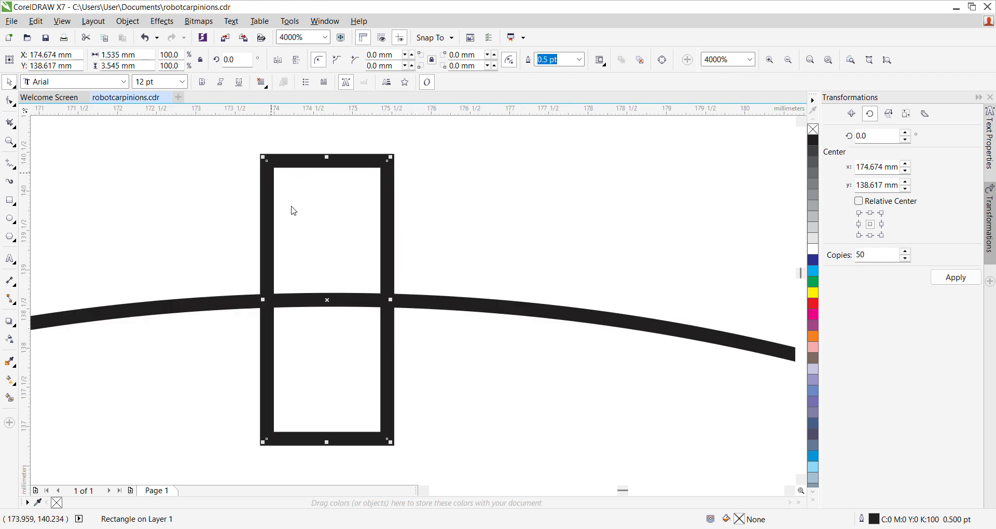
{"action": "key", "text": "ctrl+q"}
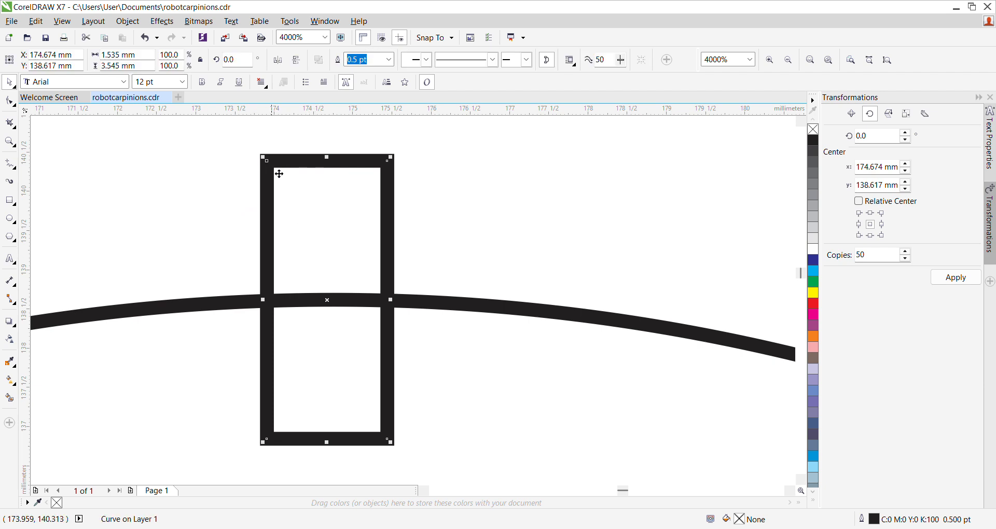
Step: Shape the converted rectangle into a tapered tooth by moving its two upper corner nodes inward to about a third of the base width
{"action": "left_click", "coordinate": [16, 106]}
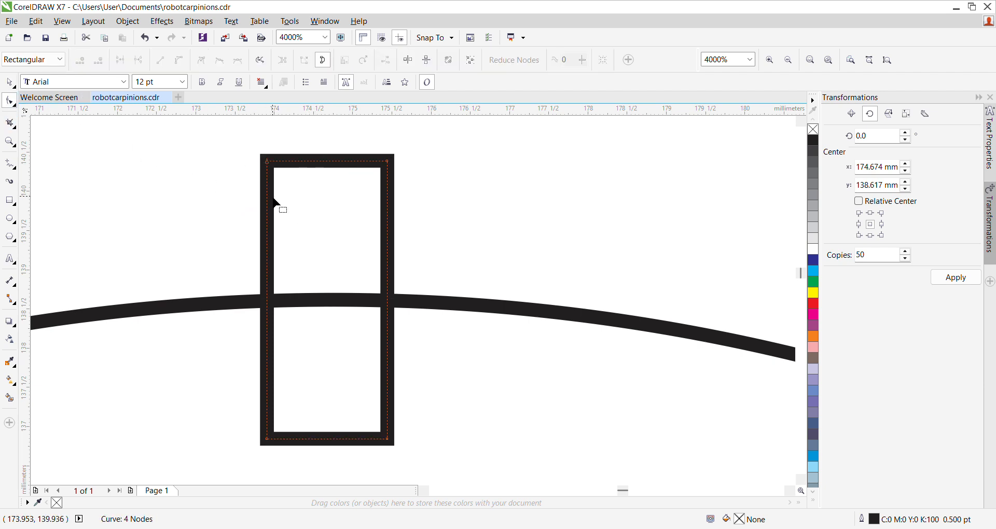
{"action": "mouse_move", "coordinate": [269, 216]}
{"action": "left_mouse_down"}
{"action": "mouse_move", "coordinate": [289, 225]}
{"action": "mouse_move", "coordinate": [269, 217]}
{"action": "left_mouse_up"}
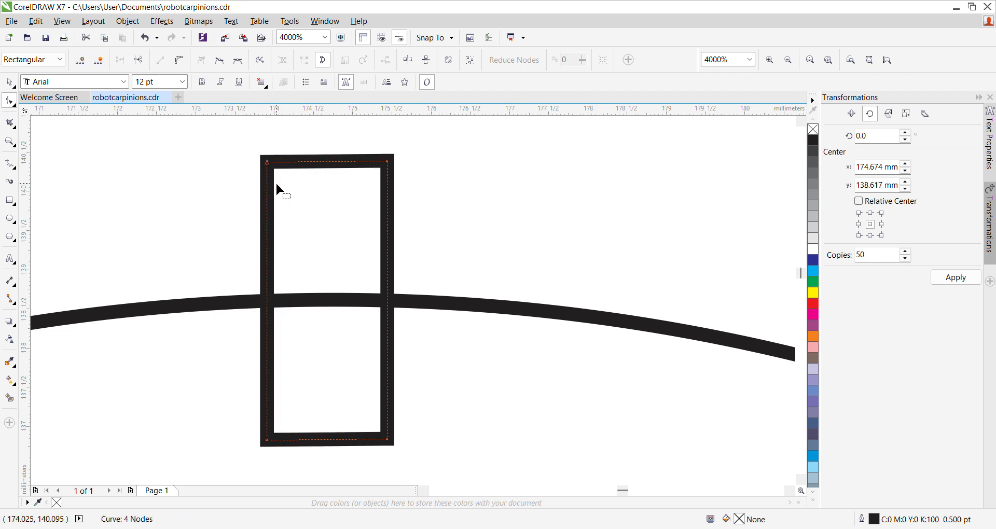
{"action": "left_click_drag", "start_coordinate": [267, 162], "coordinate": [312, 168]}
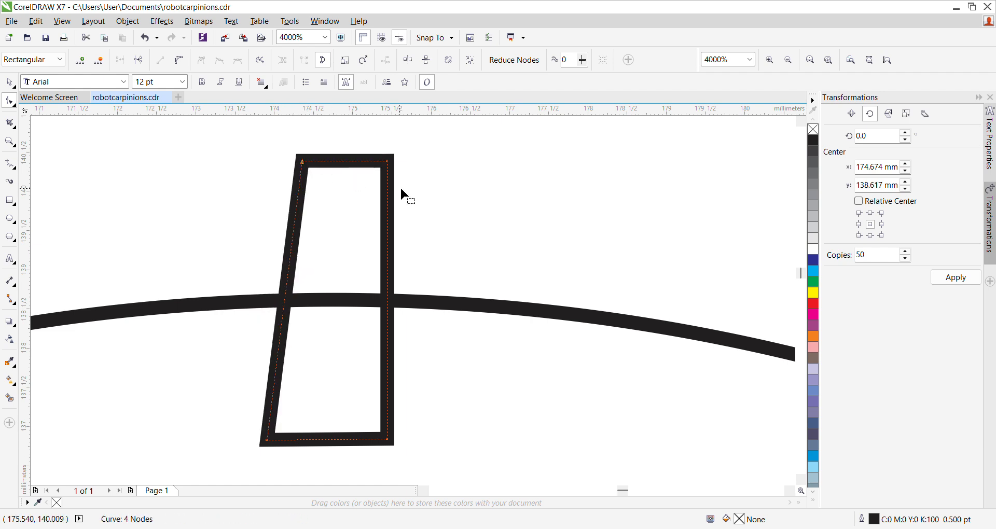
{"action": "left_click_drag", "start_coordinate": [389, 161], "coordinate": [341, 162]}
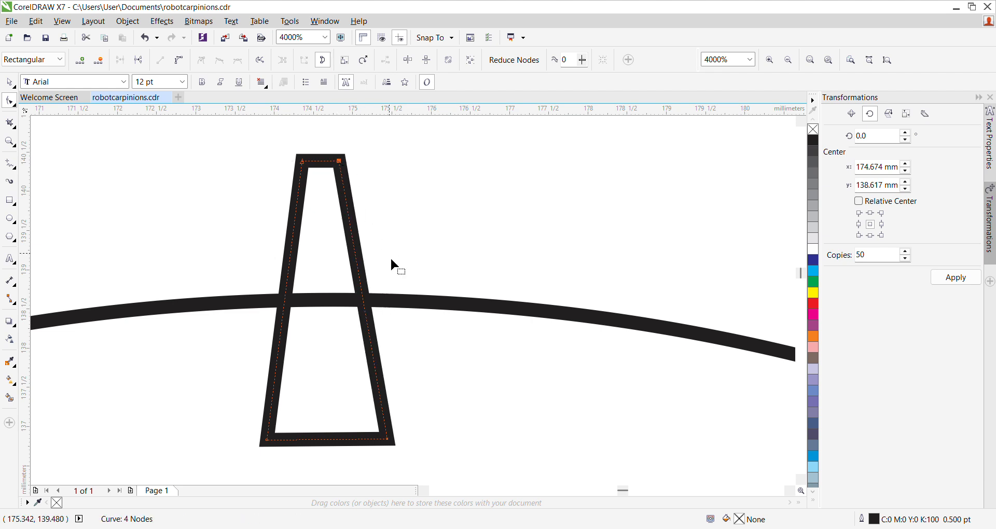
Step: Move the tapered tooth up about 1.1 mm so its base sits just inside the circle, centred on the circle's top
{"action": "scroll", "coordinate": [351, 320], "scroll_direction": "down", "scroll_amount": 6}
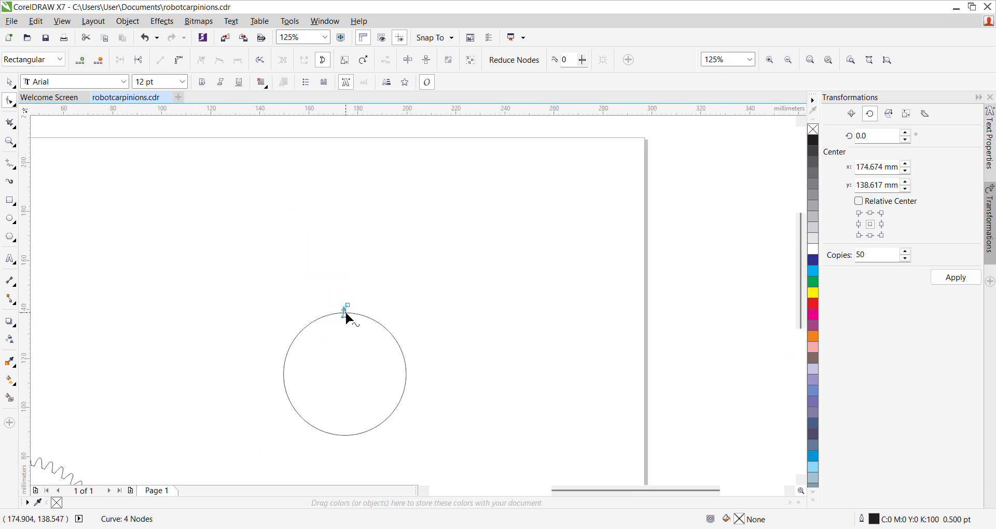
{"action": "scroll", "coordinate": [342, 401], "scroll_direction": "up", "scroll_amount": 2}
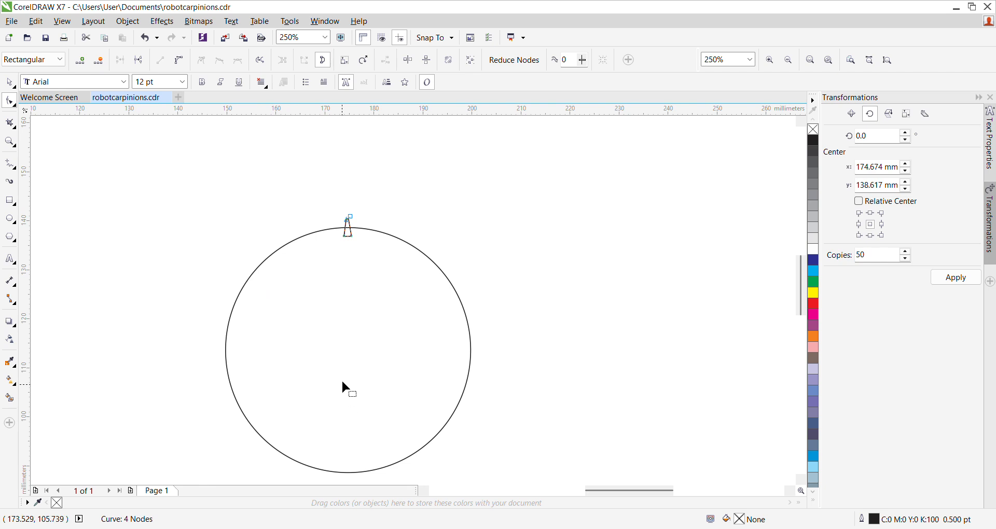
{"action": "scroll", "coordinate": [329, 222], "scroll_direction": "up", "scroll_amount": 3}
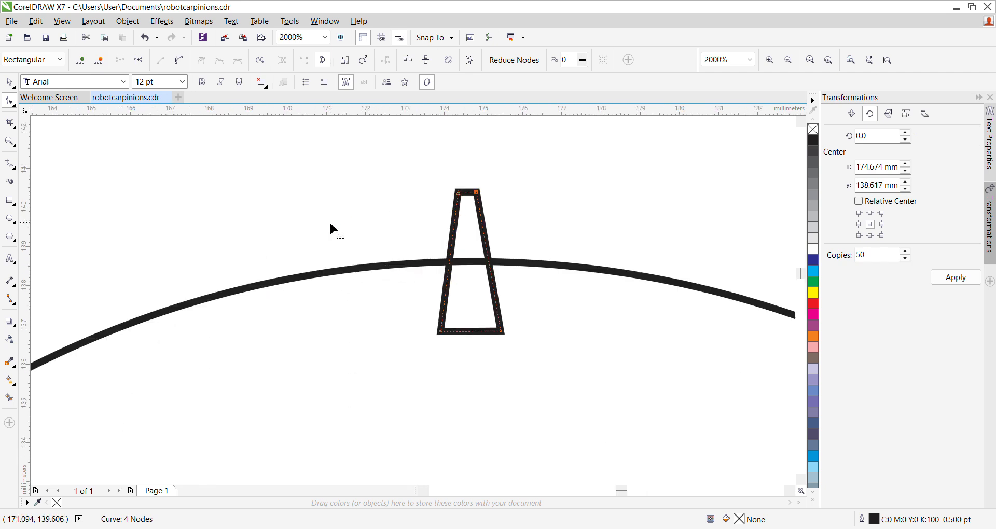
{"action": "scroll", "coordinate": [233, 301], "scroll_direction": "down", "scroll_amount": 1}
{"action": "scroll", "coordinate": [395, 300], "scroll_direction": "up", "scroll_amount": 1}
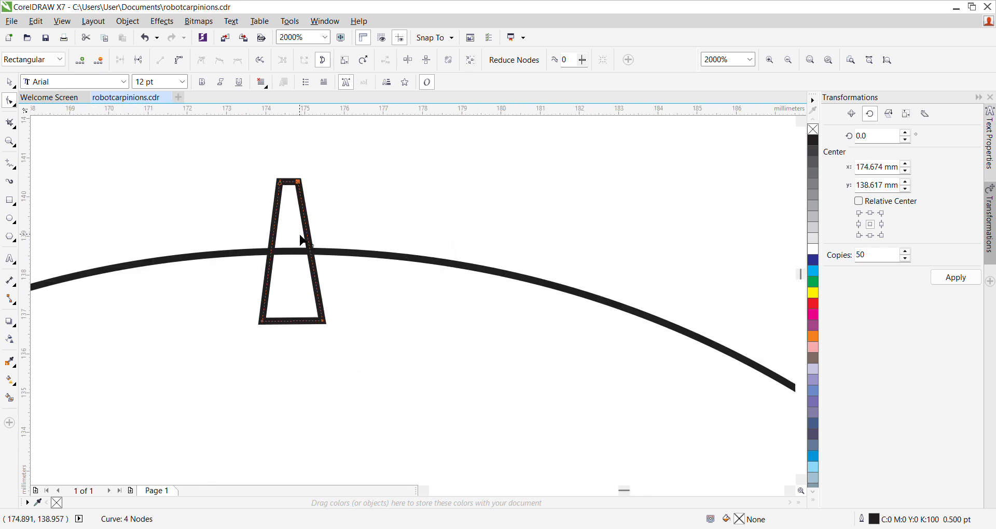
{"action": "left_click", "coordinate": [9, 83]}
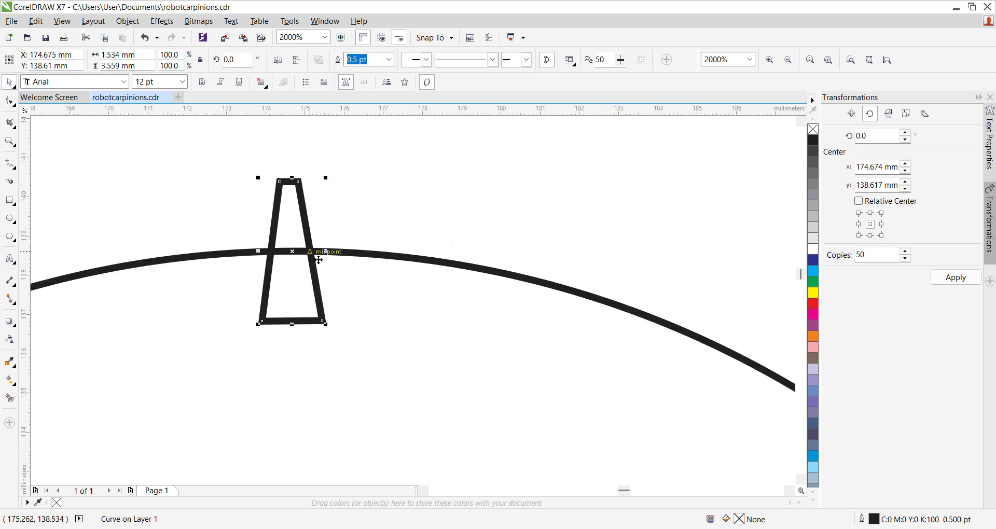
{"action": "left_click_drag", "start_coordinate": [300, 260], "coordinate": [309, 216]}
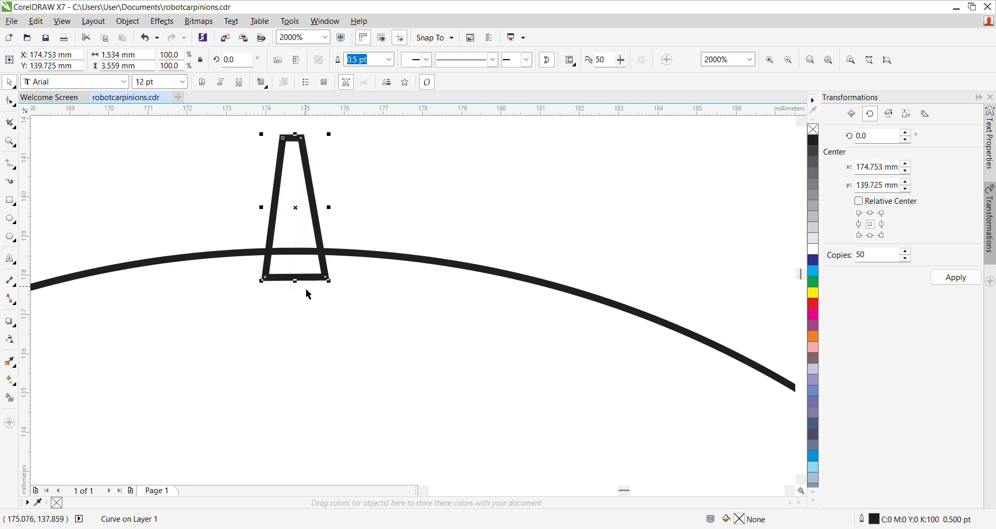
{"action": "left_click", "coordinate": [288, 305]}
{"action": "scroll", "coordinate": [288, 305], "scroll_direction": "down", "scroll_amount": 4}
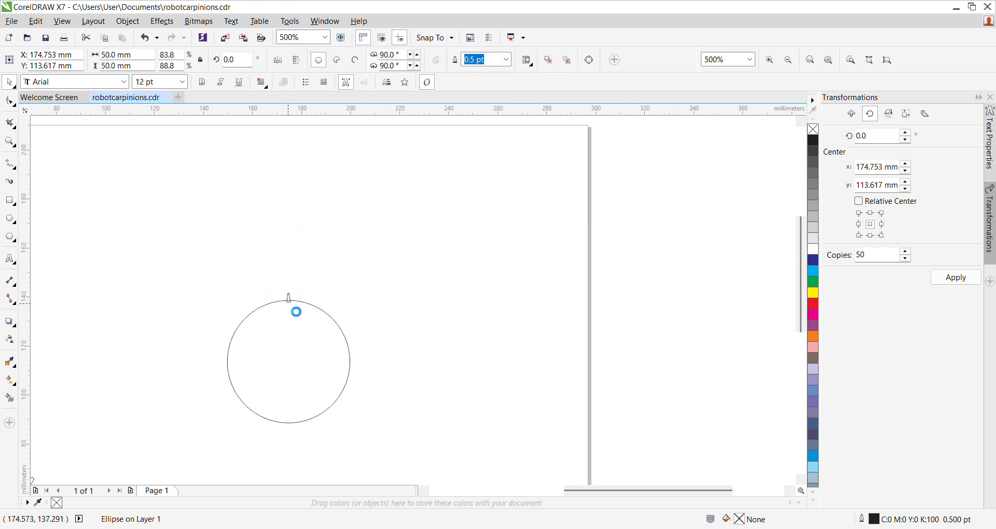
{"action": "scroll", "coordinate": [297, 354], "scroll_direction": "up", "scroll_amount": 3}
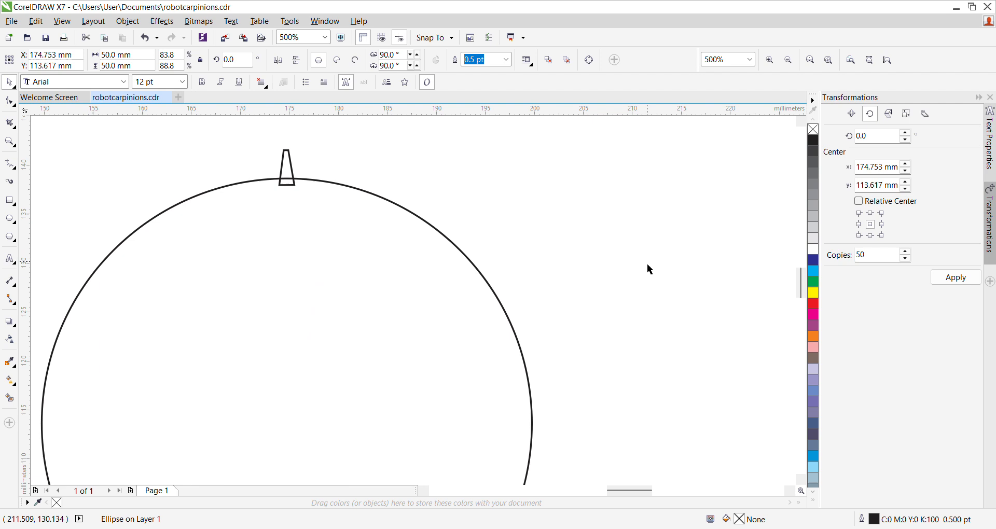
{"action": "left_click", "coordinate": [622, 339]}
{"action": "scroll", "coordinate": [621, 338], "scroll_direction": "down", "scroll_amount": 2}
{"action": "scroll", "coordinate": [621, 336], "scroll_direction": "up", "scroll_amount": 2}
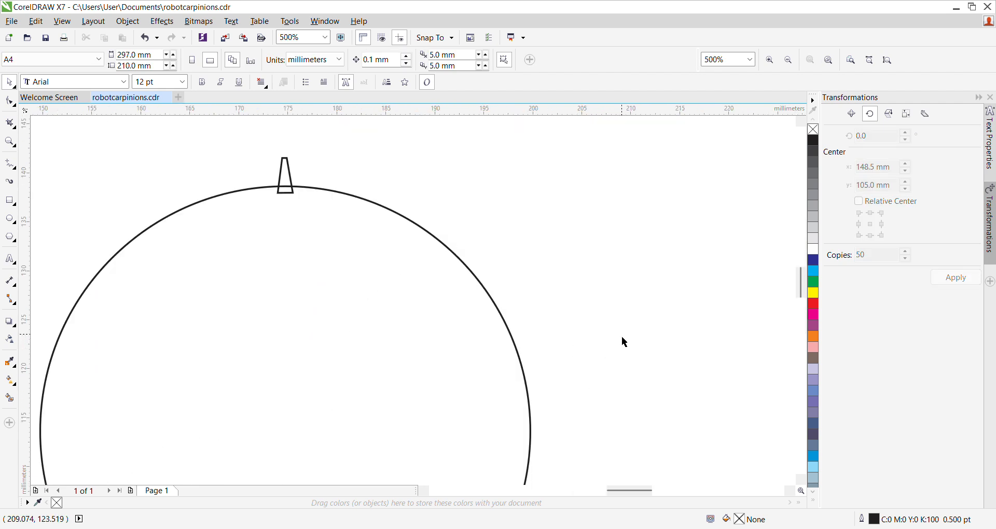
{"action": "left_click", "coordinate": [291, 179]}
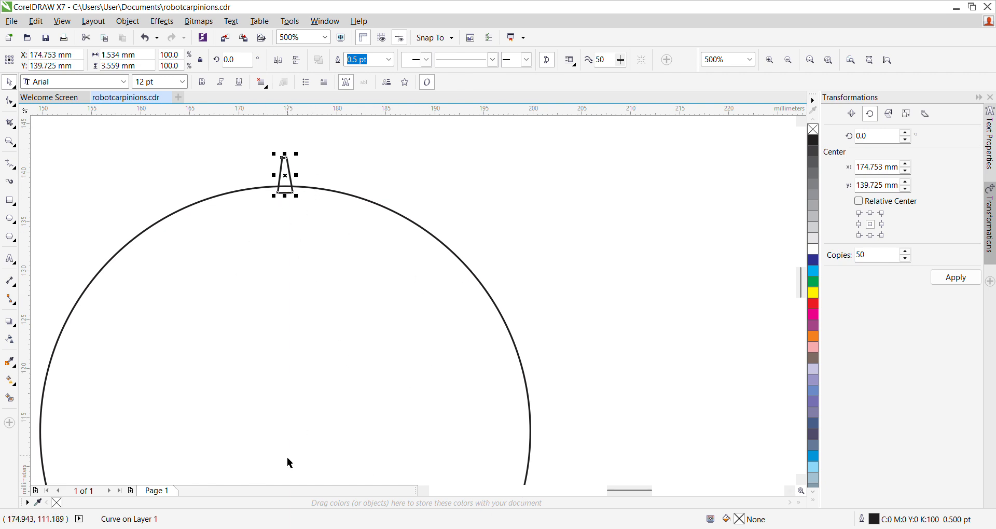
{"action": "scroll", "coordinate": [287, 169], "scroll_direction": "up", "scroll_amount": 6}
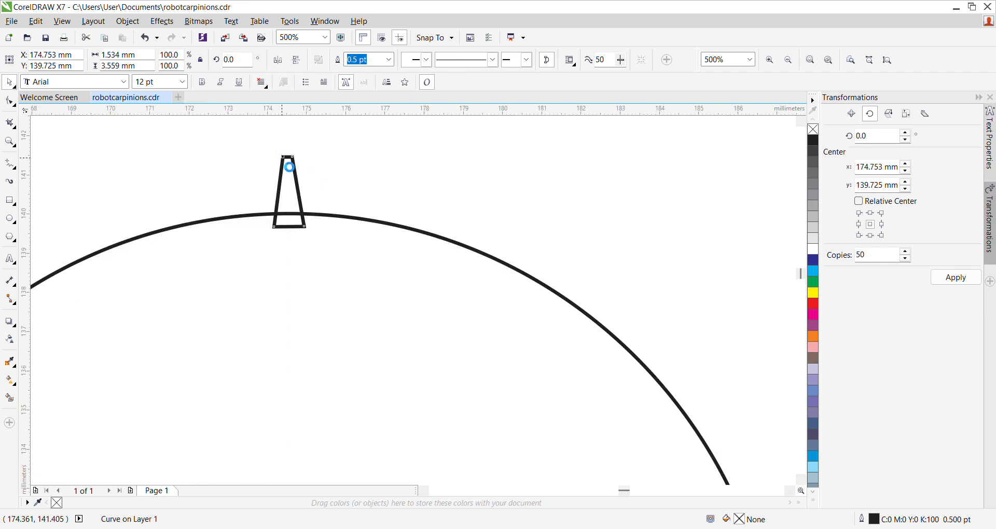
{"action": "left_click", "coordinate": [445, 258]}
{"action": "left_click", "coordinate": [349, 283]}
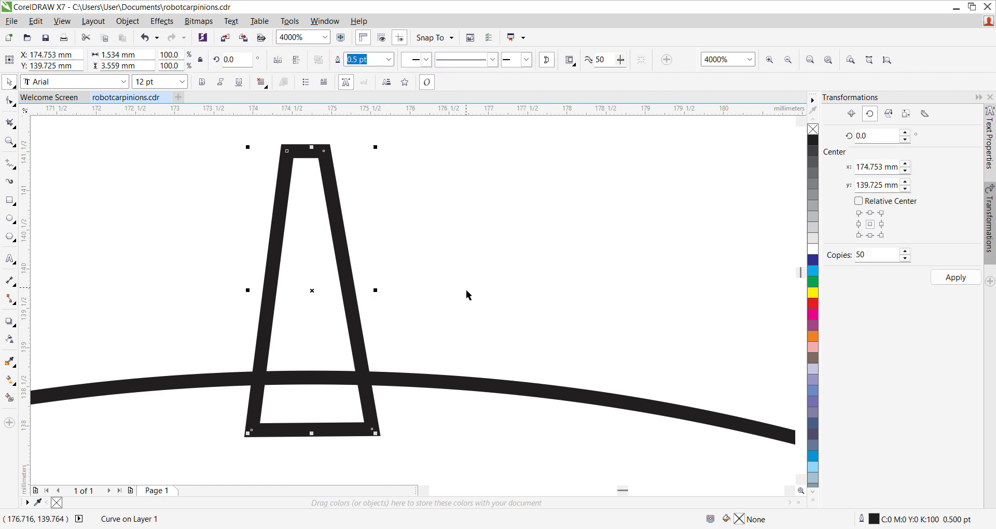
{"action": "left_click", "coordinate": [313, 293]}
{"action": "scroll", "coordinate": [324, 300], "scroll_direction": "down", "scroll_amount": 5}
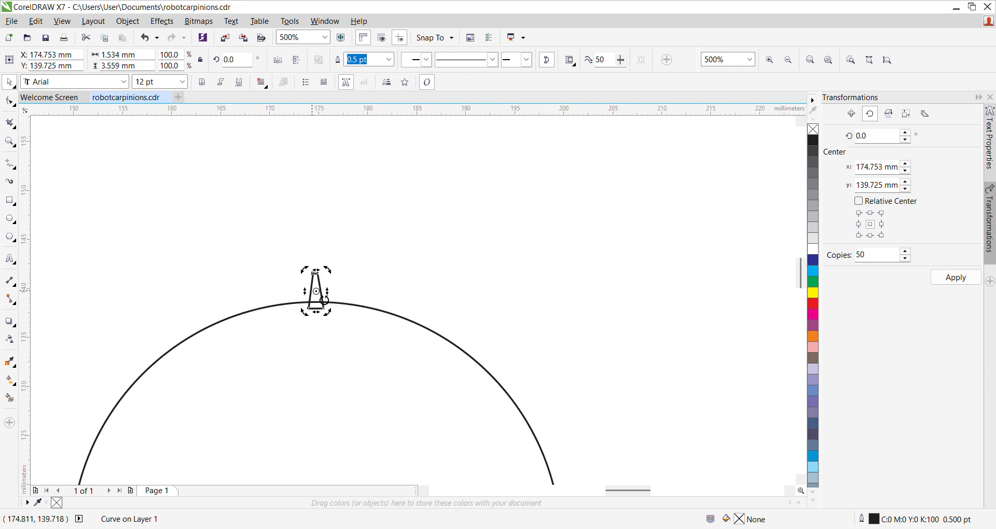
{"action": "scroll", "coordinate": [324, 300], "scroll_direction": "up", "scroll_amount": 6}
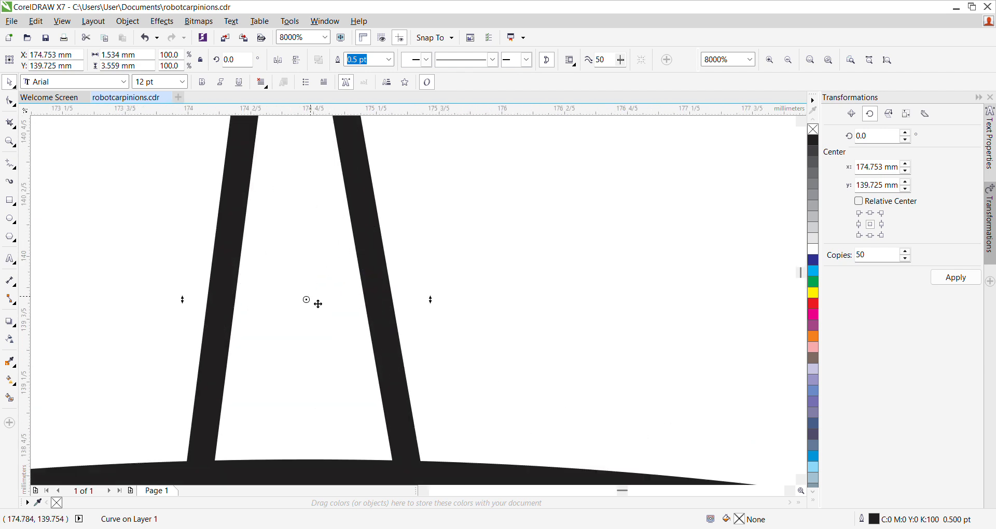
{"action": "mouse_move", "coordinate": [331, 341]}
{"action": "left_mouse_down"}
{"action": "mouse_move", "coordinate": [321, 385]}
{"action": "mouse_move", "coordinate": [477, 442]}
{"action": "left_mouse_up"}
{"action": "mouse_move", "coordinate": [368, 378]}
{"action": "left_mouse_down"}
{"action": "mouse_move", "coordinate": [303, 306]}
{"action": "mouse_move", "coordinate": [307, 297]}
{"action": "mouse_move", "coordinate": [313, 309]}
{"action": "left_mouse_up"}
{"action": "scroll", "coordinate": [313, 308], "scroll_direction": "down", "scroll_amount": 7}
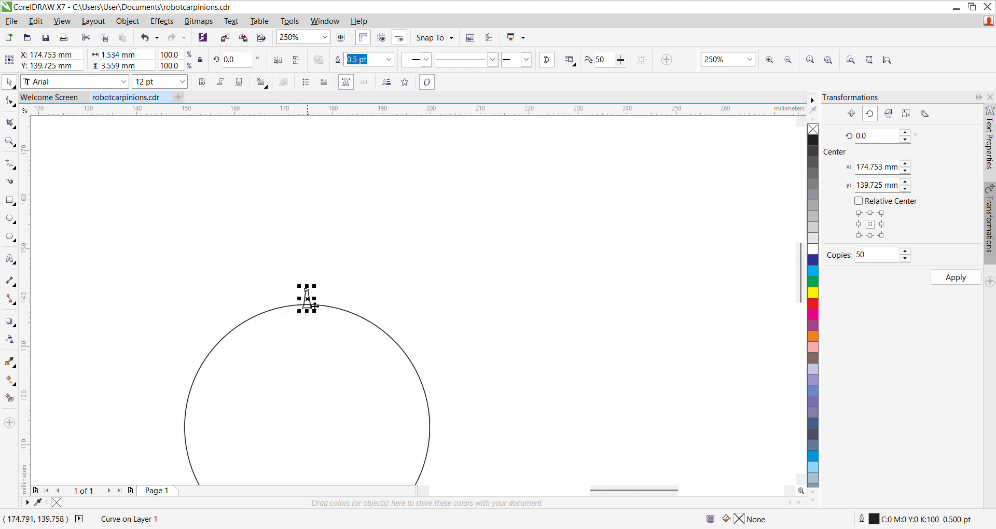
{"action": "left_click_drag", "start_coordinate": [315, 307], "coordinate": [323, 371]}
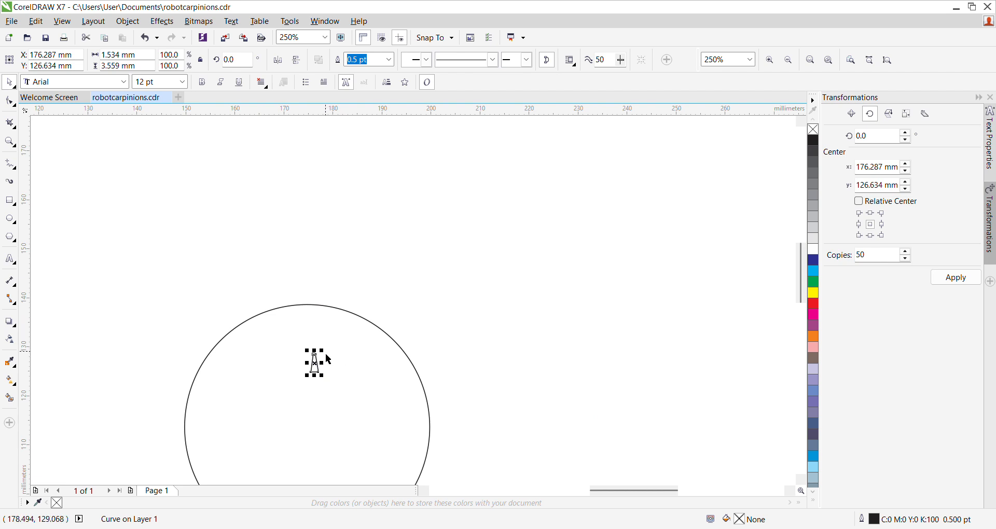
{"action": "key", "text": "ctrl+z"}
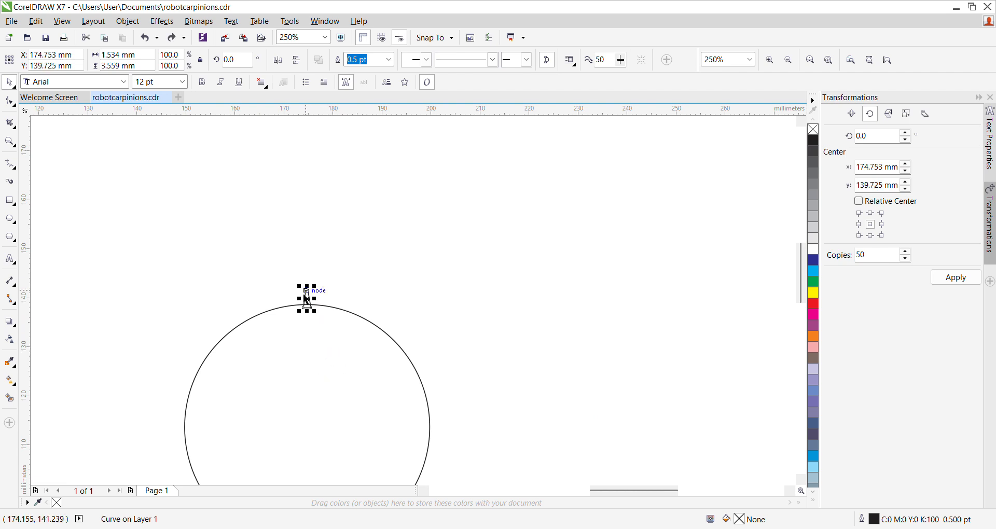
Step: Move the tapered tooth's rotation center down to the center of the 50 mm circle
{"action": "left_click", "coordinate": [308, 300]}
{"action": "left_click_drag", "start_coordinate": [308, 300], "coordinate": [310, 429]}
{"action": "left_click", "coordinate": [298, 272]}
{"action": "left_click", "coordinate": [306, 296]}
{"action": "scroll", "coordinate": [323, 272], "scroll_direction": "down", "scroll_amount": 2}
{"action": "scroll", "coordinate": [326, 309], "scroll_direction": "up", "scroll_amount": 1}
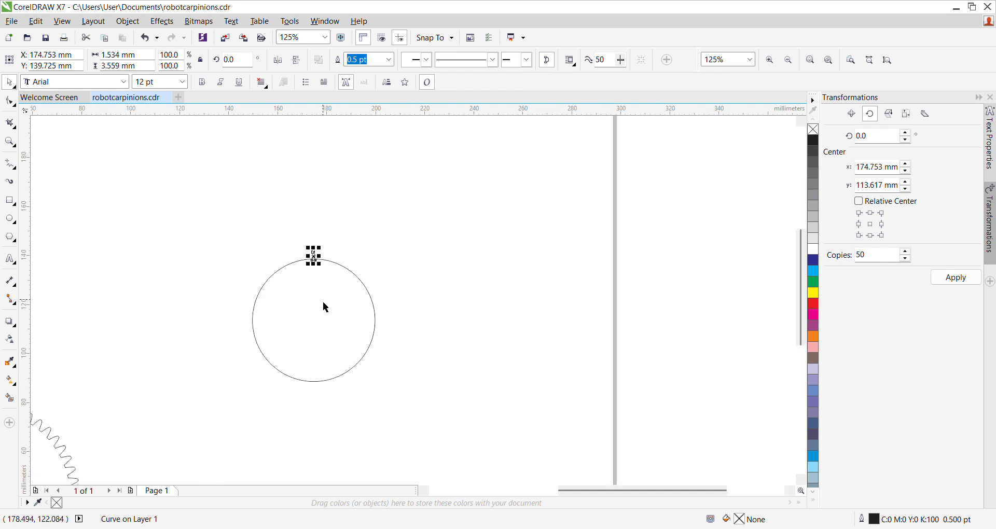
{"action": "scroll", "coordinate": [322, 302], "scroll_direction": "up", "scroll_amount": 1}
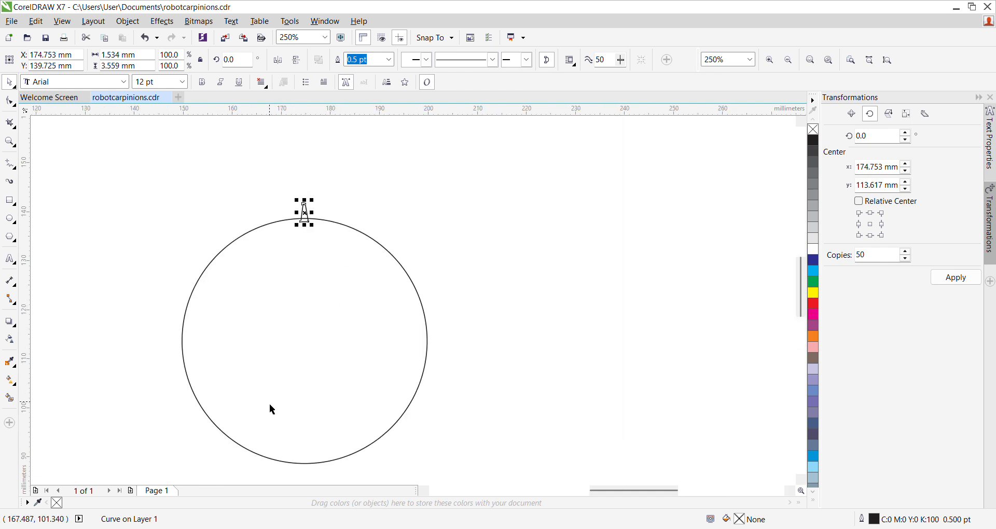
{"action": "scroll", "coordinate": [351, 245], "scroll_direction": "down", "scroll_amount": 2}
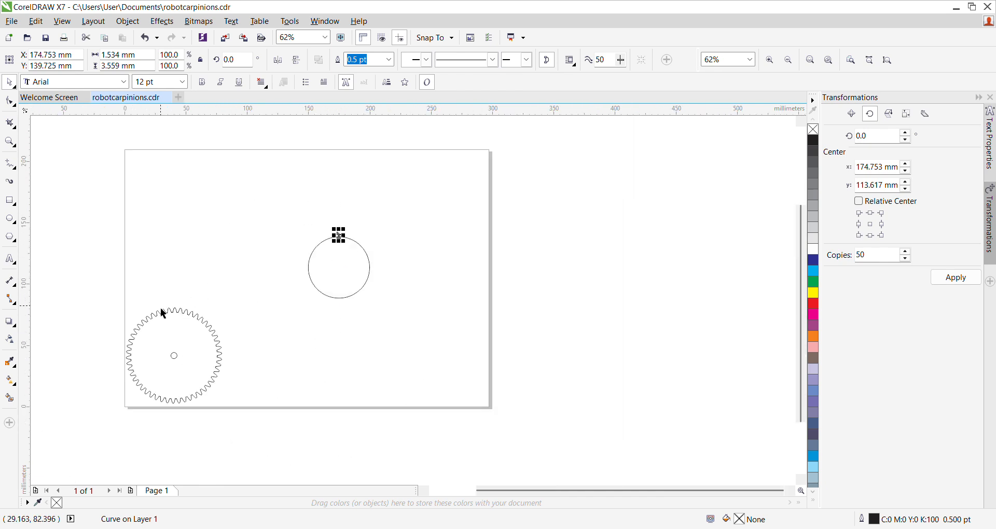
{"action": "scroll", "coordinate": [345, 236], "scroll_direction": "up", "scroll_amount": 2}
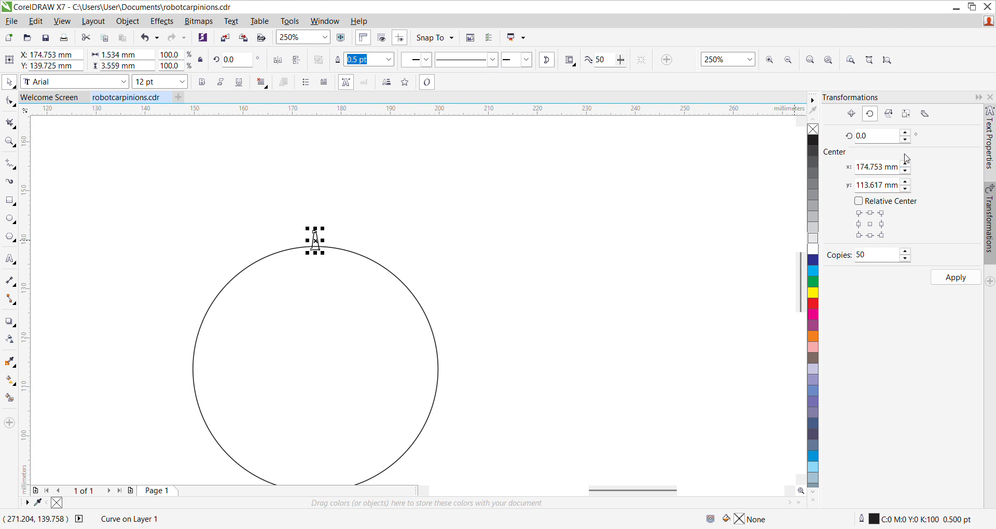
Step: Try rotating 50 copies of the tooth by 3° about the midpoint of its left side, and undo the result
{"action": "left_click", "coordinate": [861, 225]}
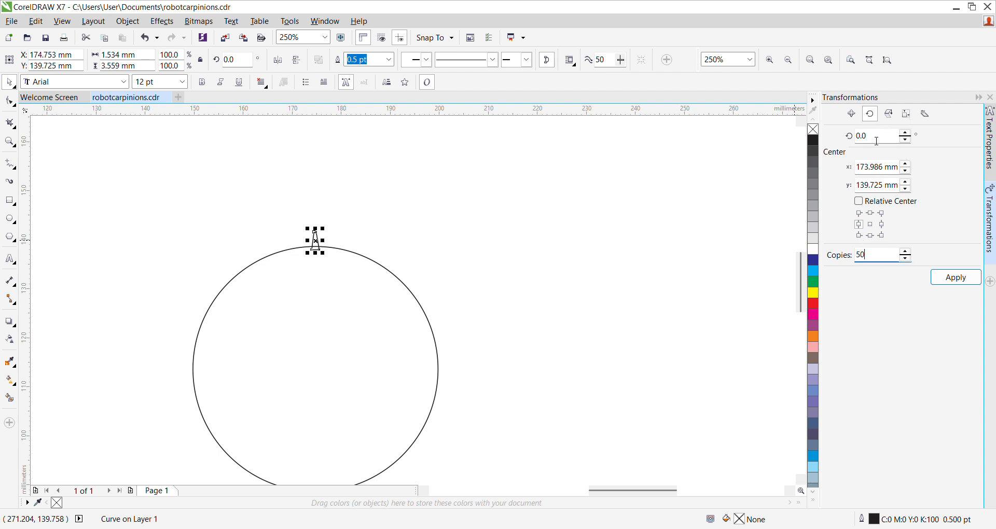
{"action": "left_click_drag", "start_coordinate": [877, 141], "coordinate": [867, 144]}
{"action": "type", "text": "3"}
{"action": "left_click", "coordinate": [968, 282]}
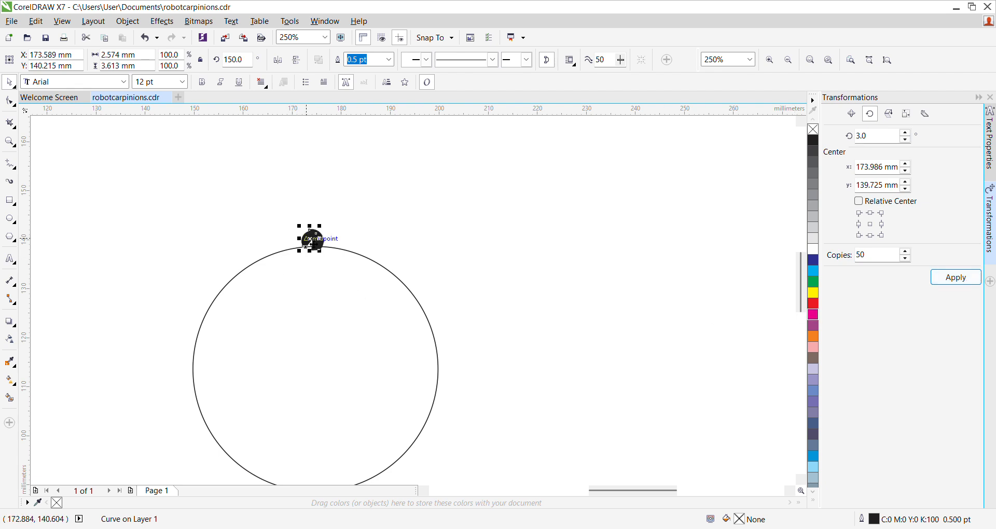
{"action": "scroll", "coordinate": [313, 241], "scroll_direction": "up", "scroll_amount": 3}
{"action": "scroll", "coordinate": [313, 244], "scroll_direction": "up", "scroll_amount": 3}
{"action": "scroll", "coordinate": [314, 243], "scroll_direction": "down", "scroll_amount": 2}
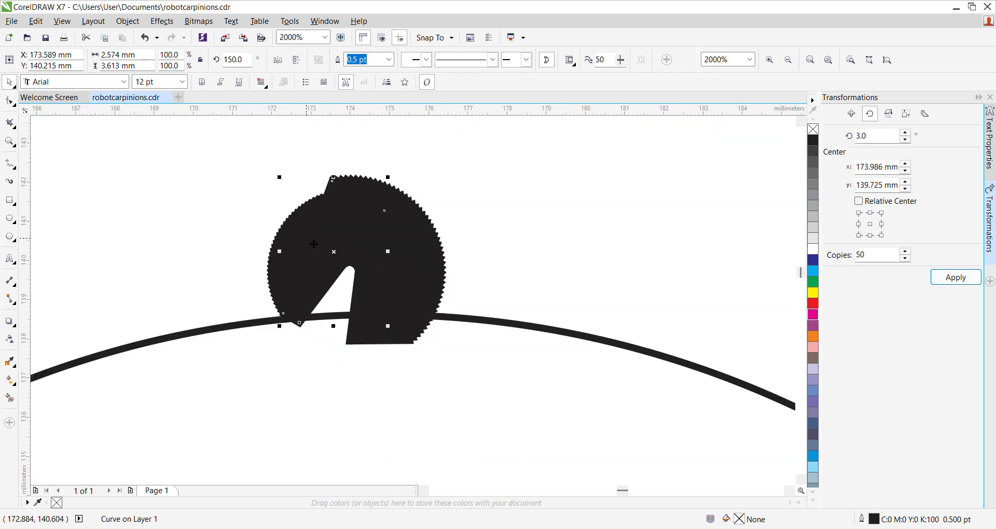
{"action": "scroll", "coordinate": [316, 242], "scroll_direction": "down", "scroll_amount": 3}
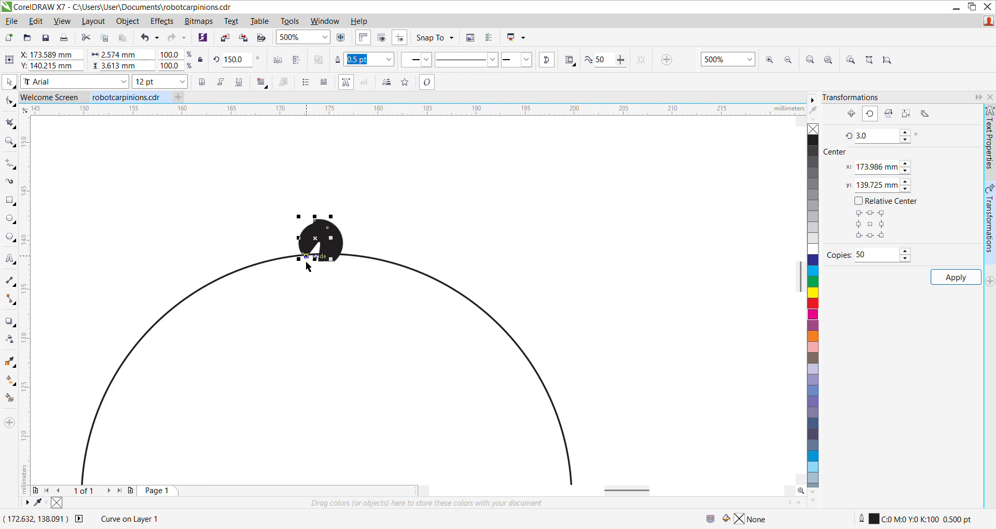
{"action": "left_click", "coordinate": [758, 322]}
{"action": "key", "text": "ctrl+z"}
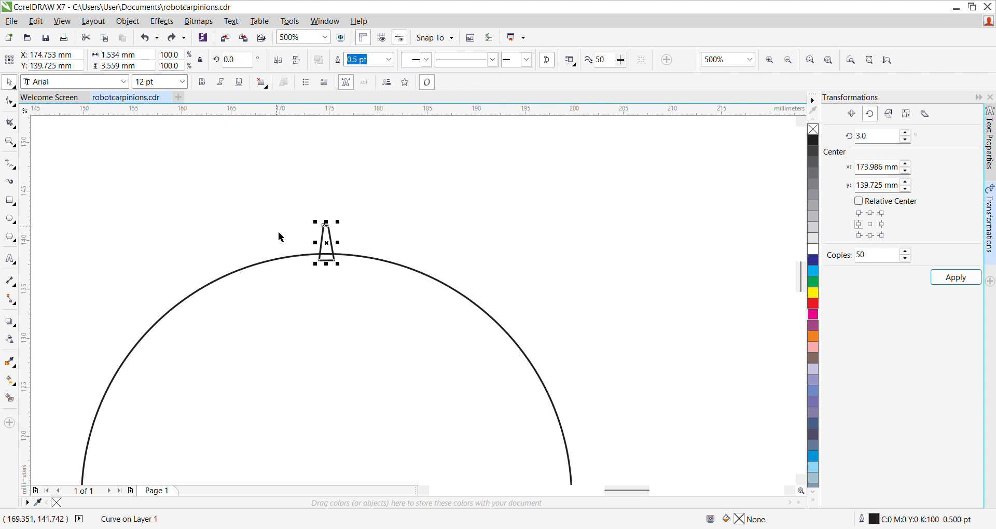
Step: Place the tooth's rotation center on the circle's center, at x 174.753 mm and y 113.617 mm
{"action": "left_click", "coordinate": [336, 250]}
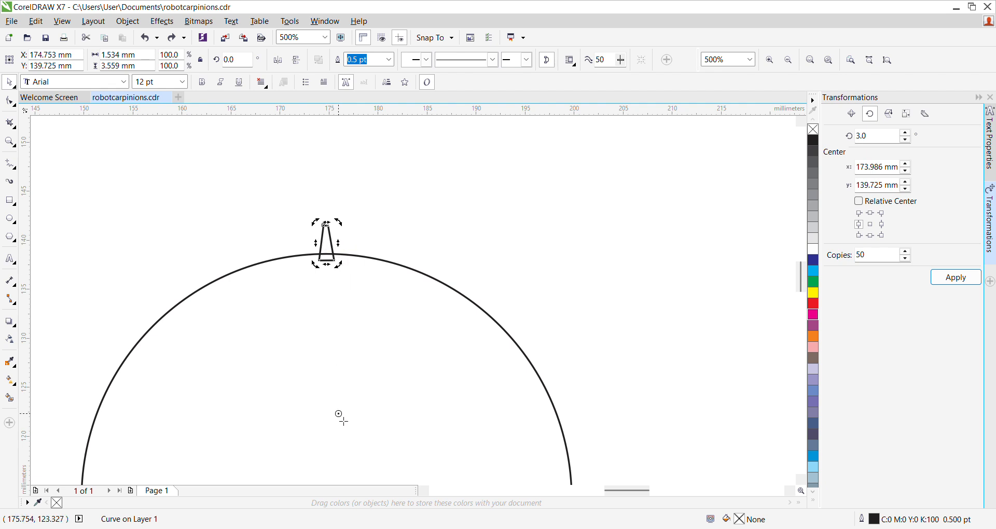
{"action": "scroll", "coordinate": [349, 485], "scroll_direction": "down", "scroll_amount": 2}
{"action": "scroll", "coordinate": [349, 490], "scroll_direction": "down", "scroll_amount": 1}
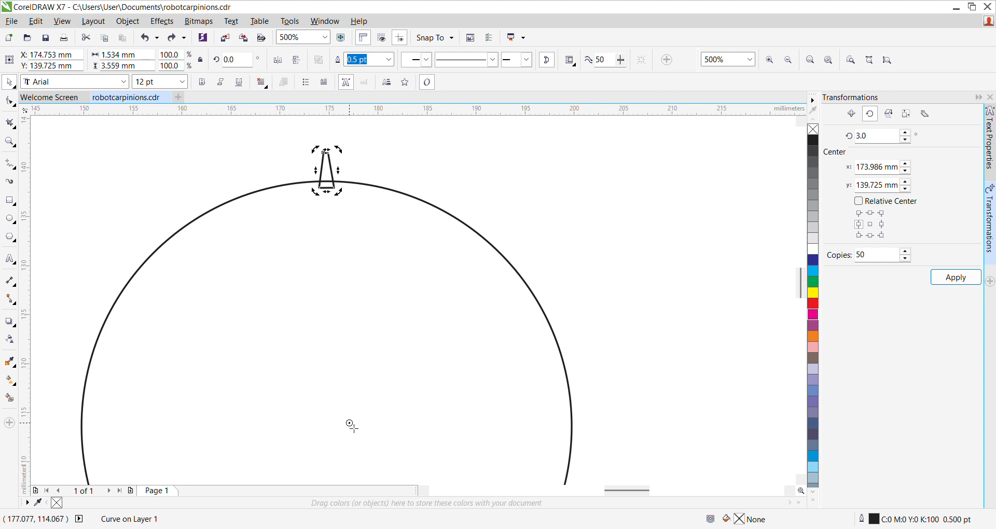
{"action": "mouse_move", "coordinate": [346, 471]}
{"action": "left_mouse_down"}
{"action": "mouse_move", "coordinate": [348, 435]}
{"action": "mouse_move", "coordinate": [327, 429]}
{"action": "left_mouse_up"}
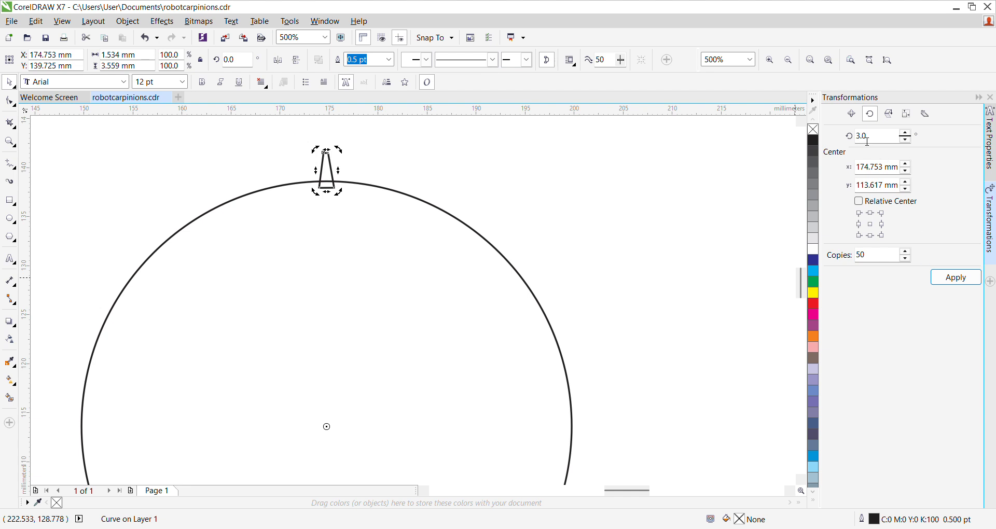
Step: Try rotating 50 copies of the tooth around the circle's center in 3° increments, and undo the copies
{"action": "left_click", "coordinate": [952, 283]}
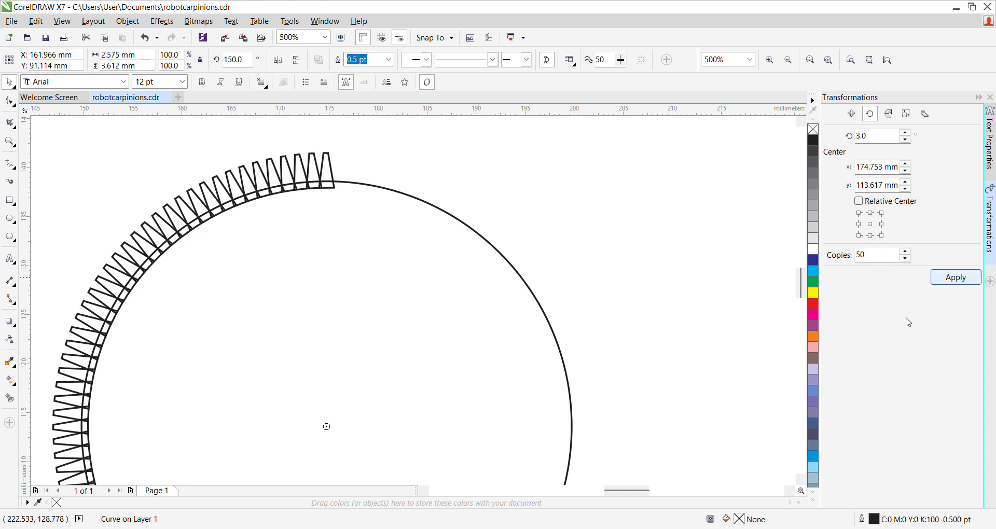
{"action": "scroll", "coordinate": [544, 240], "scroll_direction": "down", "scroll_amount": 3}
{"action": "scroll", "coordinate": [543, 241], "scroll_direction": "up", "scroll_amount": 2}
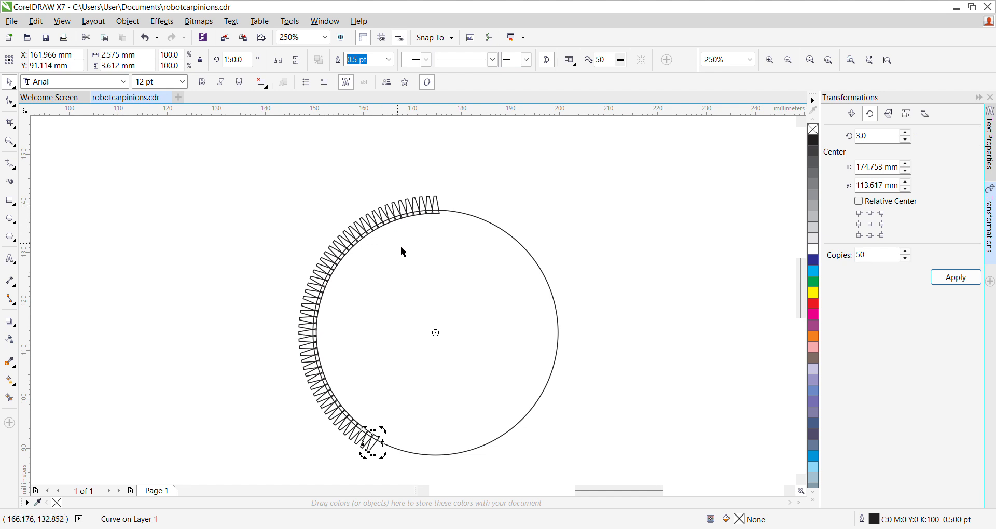
{"action": "left_click", "coordinate": [783, 222]}
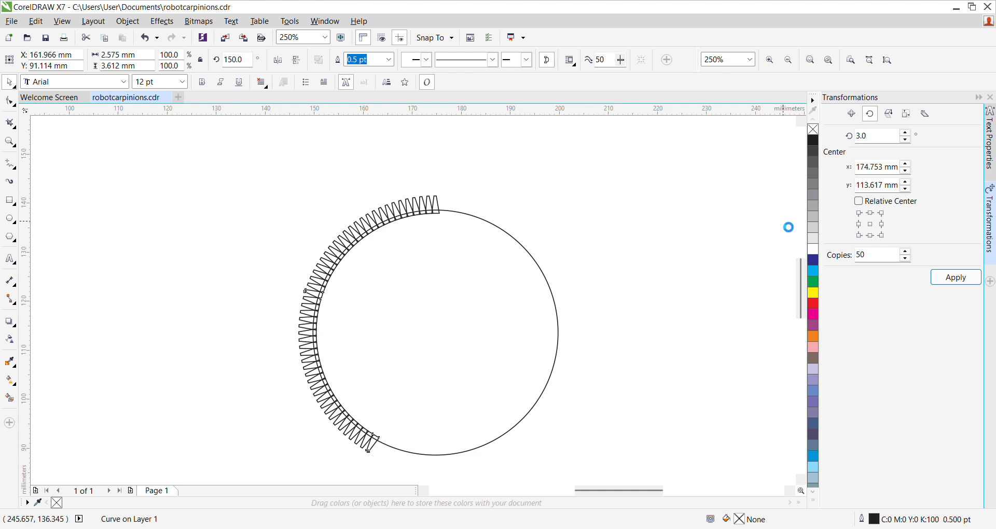
{"action": "key", "text": "ctrl+z"}
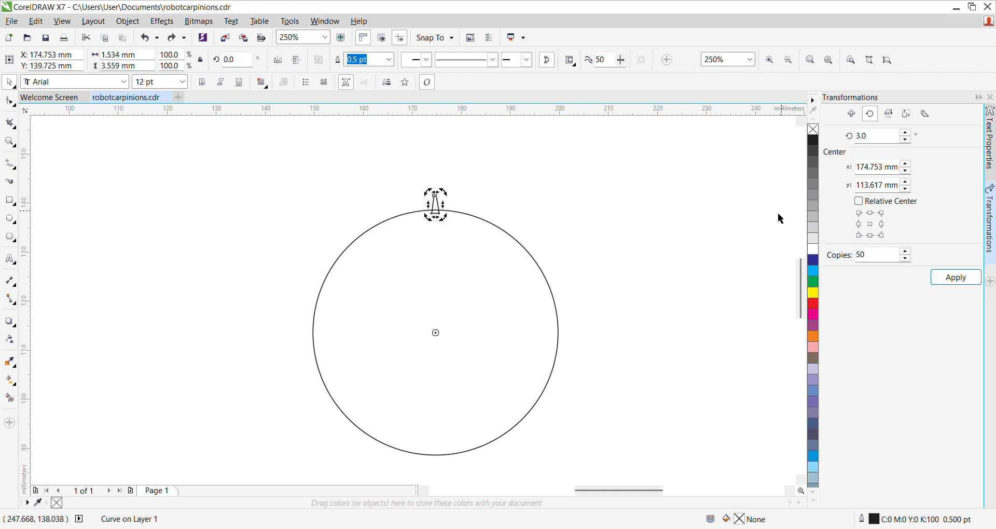
Step: Try rotating 50 copies of the tooth around the circle's center in 10° increments, and undo the copies
{"action": "left_click_drag", "start_coordinate": [872, 136], "coordinate": [853, 139]}
{"action": "type", "text": "10"}
{"action": "left_click", "coordinate": [940, 283]}
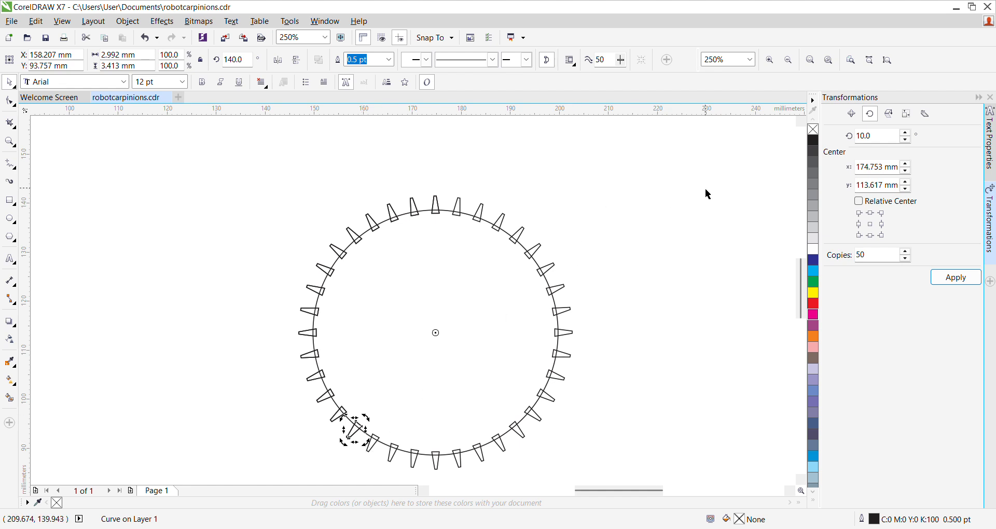
{"action": "key", "text": "ctrl+z"}
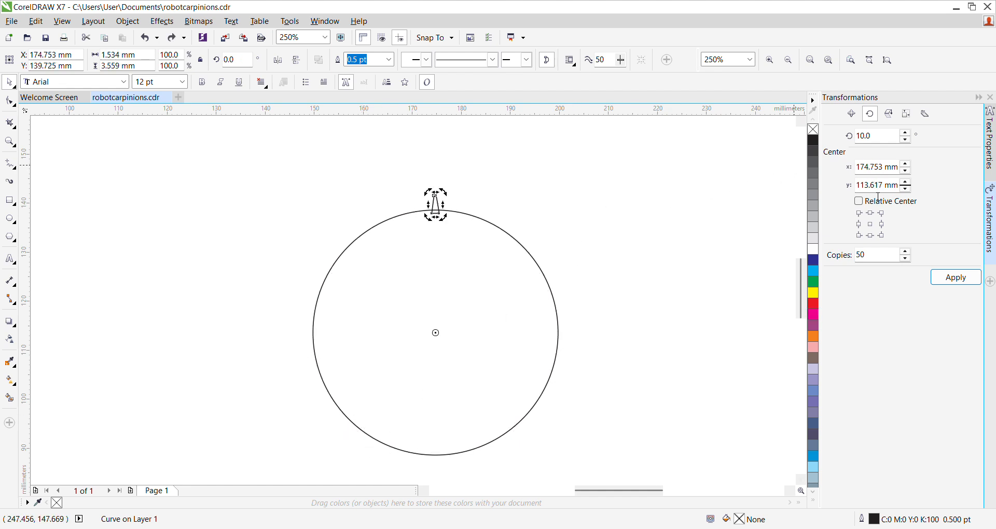
Step: Set the rotation angle to 6°, try it with 50 copies of the tooth around the circle, and undo the copies
{"action": "double_click", "coordinate": [882, 138]}
{"action": "type", "text": "6"}
{"action": "left_click", "coordinate": [951, 279]}
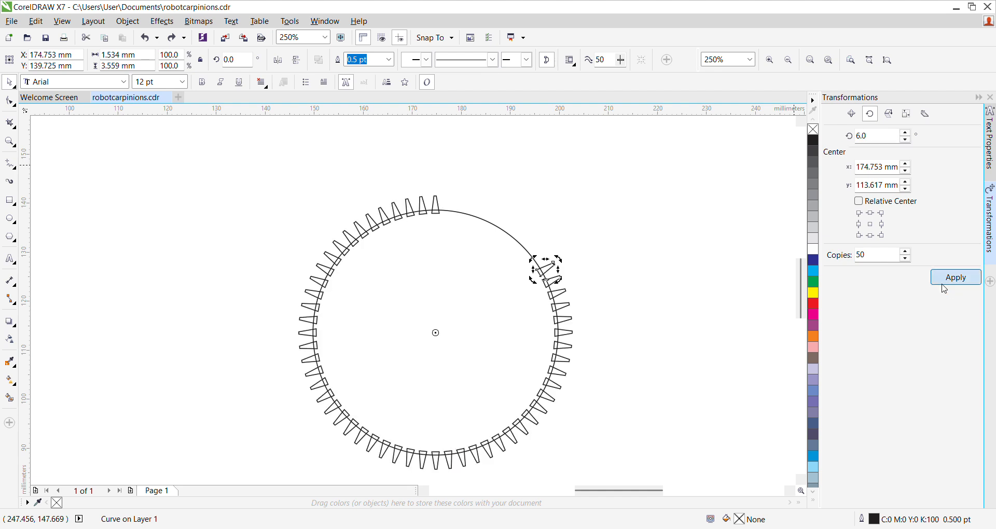
{"action": "left_click", "coordinate": [540, 267]}
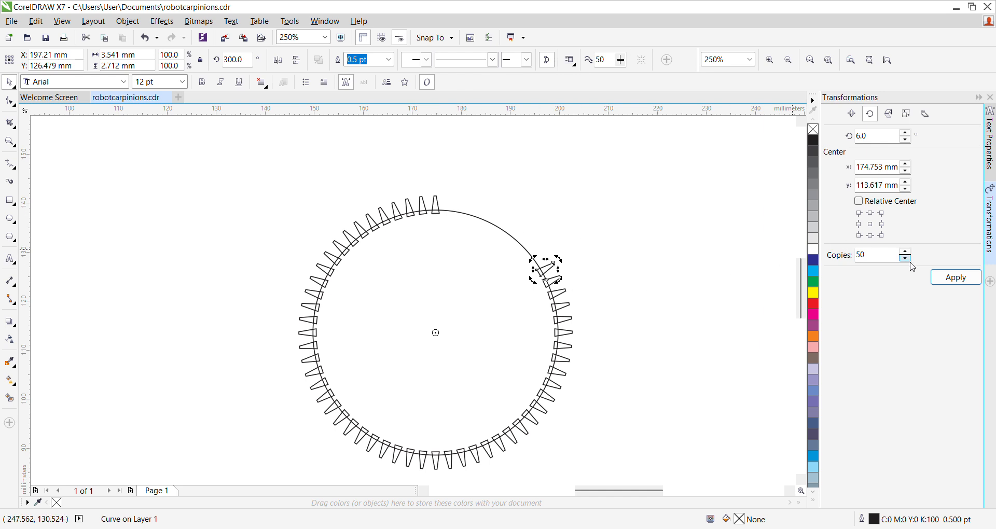
{"action": "key", "text": "ctrl+z"}
Step: Set the number of copies to 60 and apply the rotation to distribute teeth around the whole circle
{"action": "double_click", "coordinate": [877, 259]}
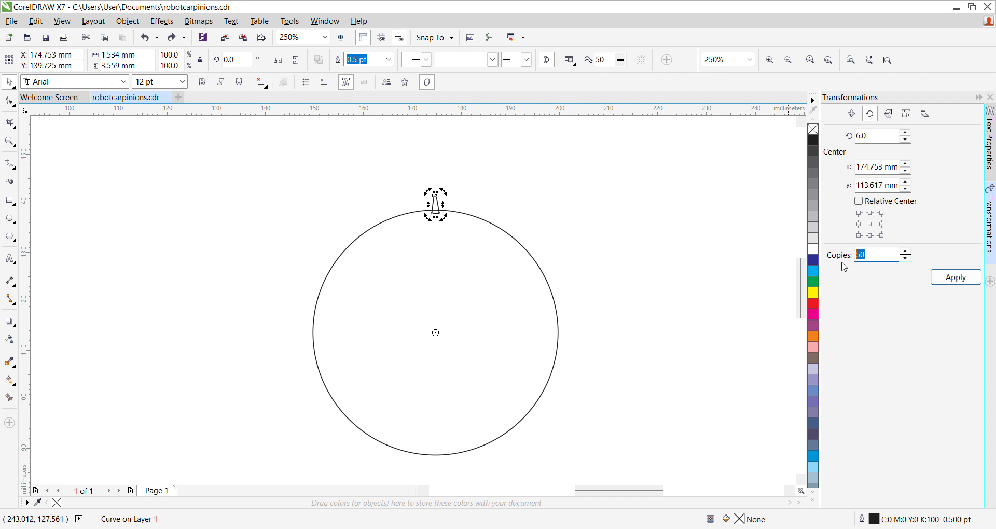
{"action": "type", "text": "60"}
{"action": "left_click", "coordinate": [949, 279]}
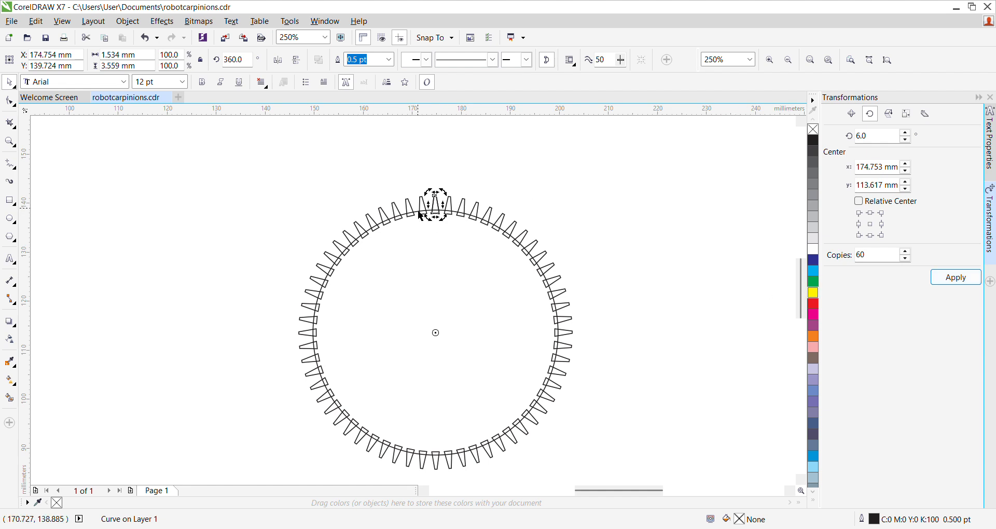
{"action": "scroll", "coordinate": [442, 204], "scroll_direction": "up", "scroll_amount": 2}
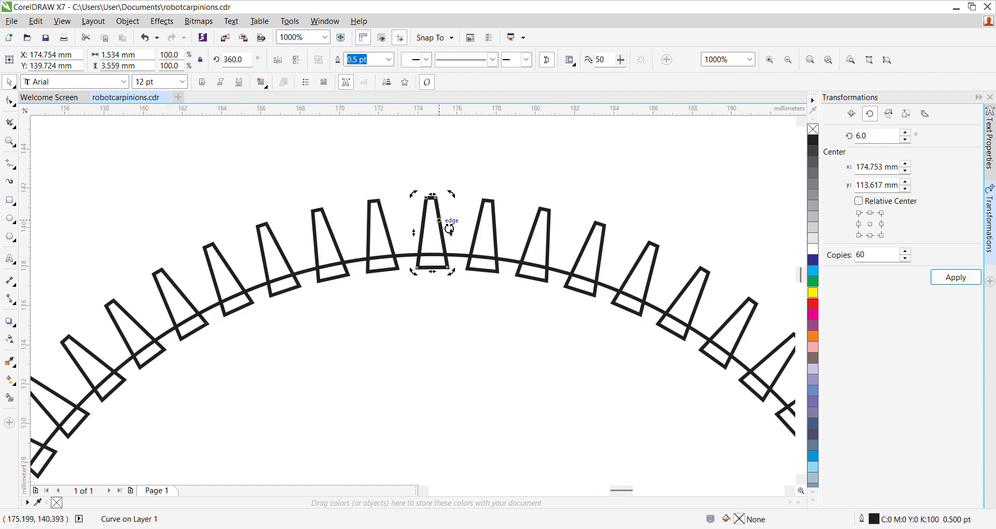
{"action": "scroll", "coordinate": [441, 224], "scroll_direction": "down", "scroll_amount": 2}
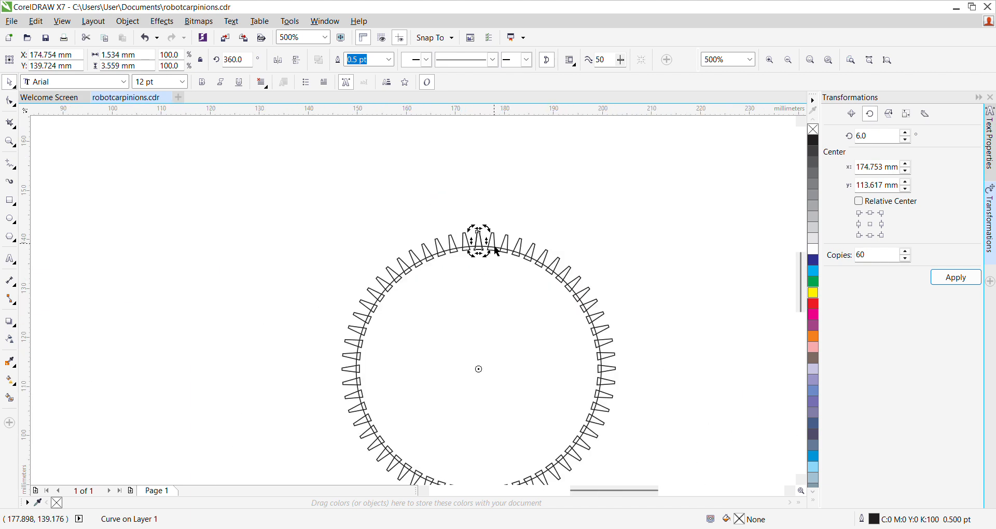
Step: Inspect the spacing of the rotated teeth around the circle, and undo the 60 copies
{"action": "scroll", "coordinate": [467, 230], "scroll_direction": "down", "scroll_amount": 2}
{"action": "scroll", "coordinate": [460, 218], "scroll_direction": "up", "scroll_amount": 3}
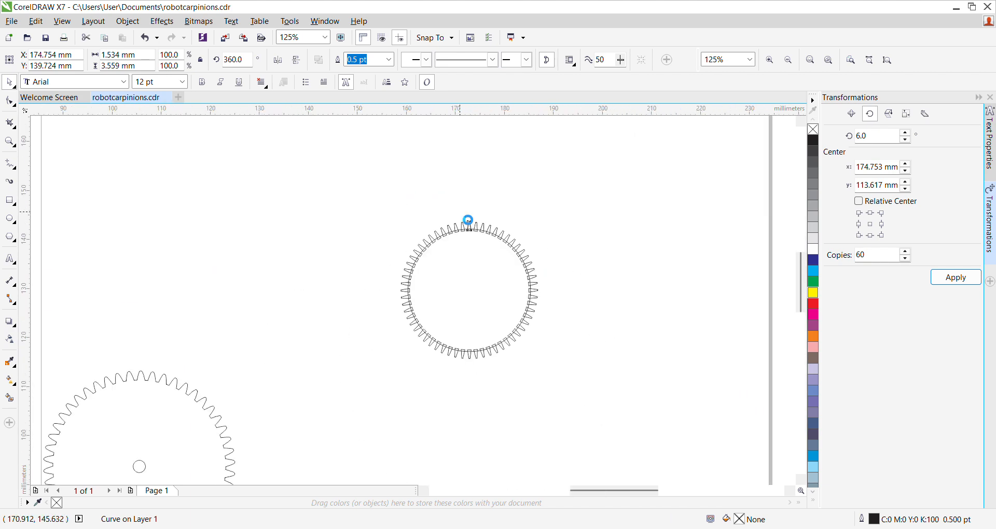
{"action": "scroll", "coordinate": [467, 234], "scroll_direction": "down", "scroll_amount": 1}
{"action": "scroll", "coordinate": [472, 276], "scroll_direction": "up", "scroll_amount": 2}
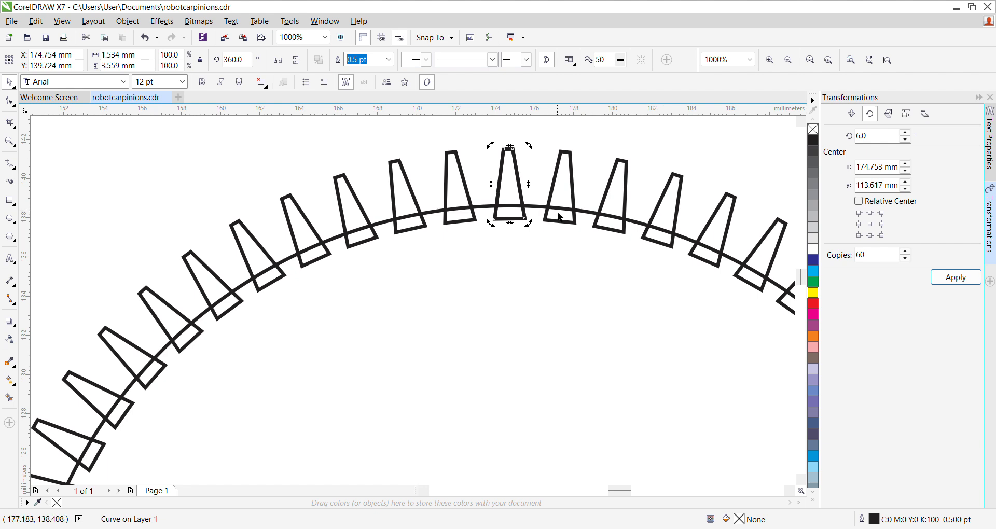
{"action": "scroll", "coordinate": [561, 203], "scroll_direction": "down", "scroll_amount": 1}
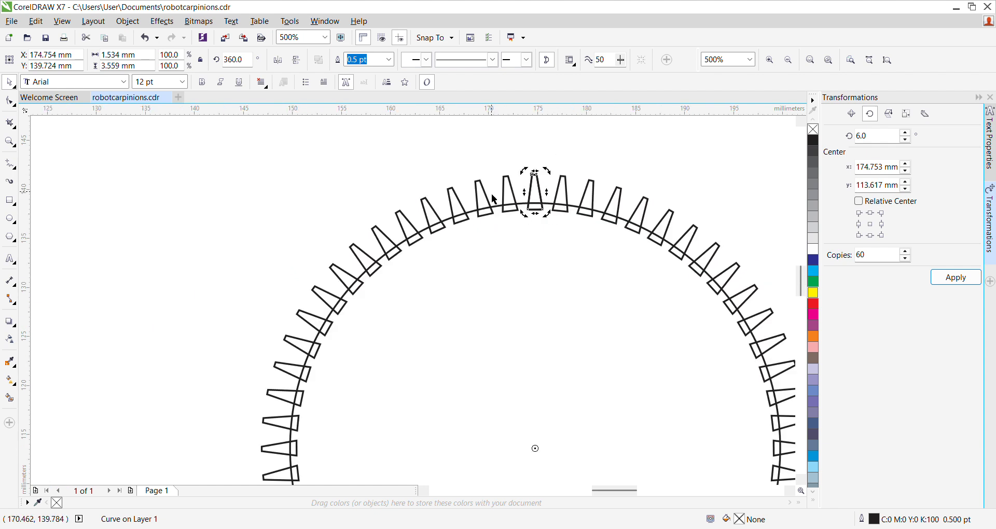
{"action": "scroll", "coordinate": [492, 197], "scroll_direction": "up", "scroll_amount": 1}
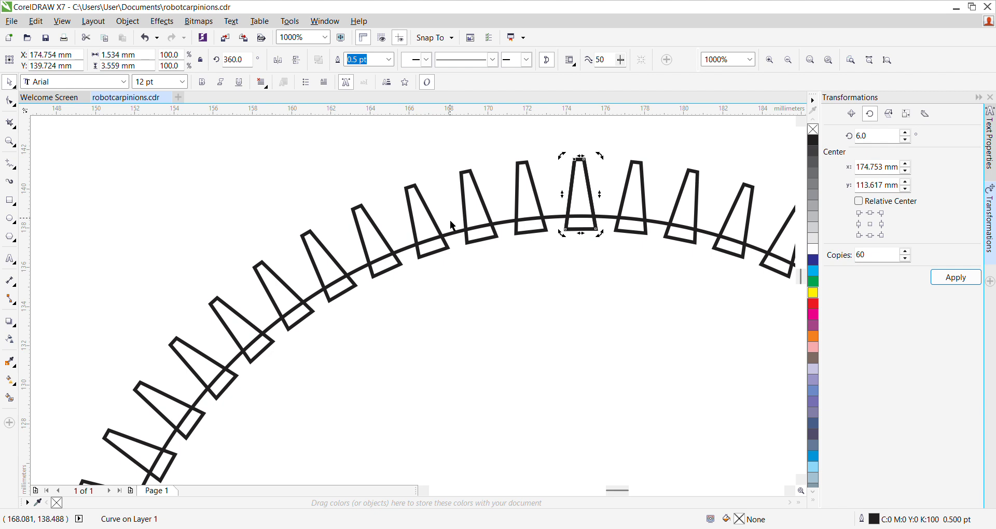
{"action": "scroll", "coordinate": [451, 229], "scroll_direction": "down", "scroll_amount": 1}
{"action": "scroll", "coordinate": [452, 225], "scroll_direction": "down", "scroll_amount": 1}
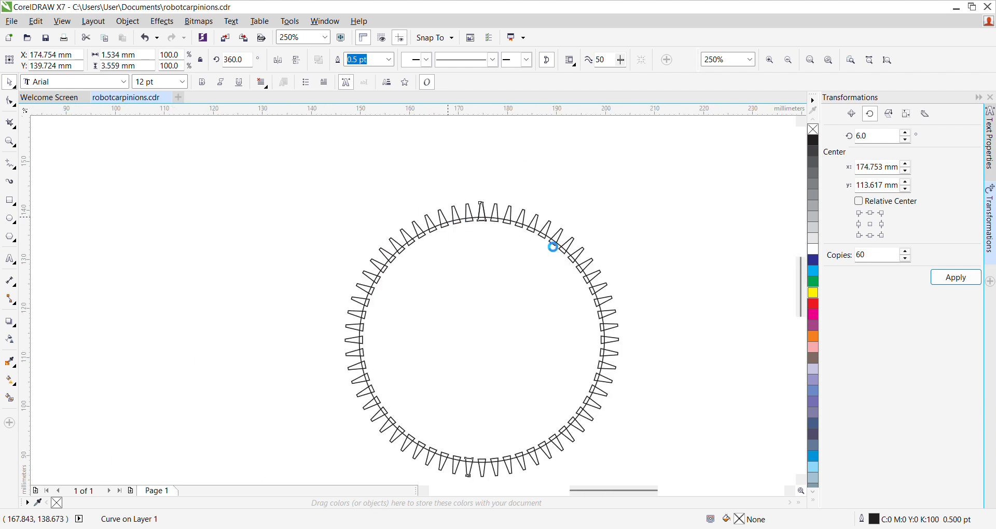
{"action": "key", "text": "ctrl+z"}
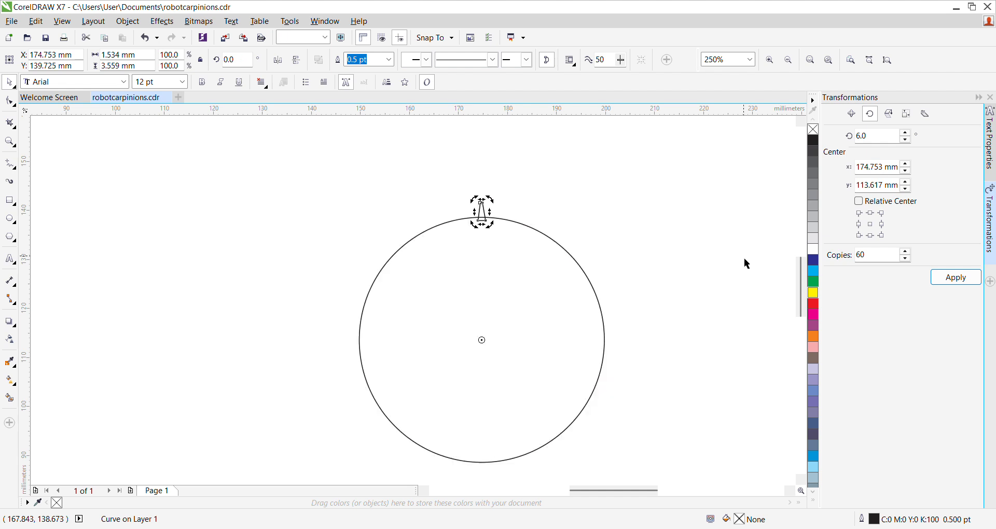
Step: Try rotating 64 copies of the tooth around the circle's center in 5° increments, and undo the copies
{"action": "double_click", "coordinate": [874, 137]}
{"action": "type", "text": "5"}
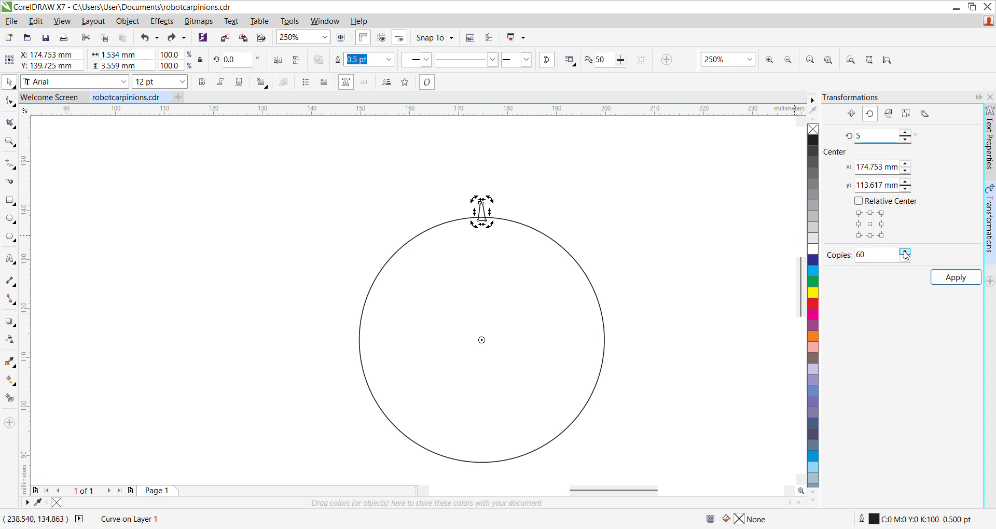
{"action": "left_click", "coordinate": [871, 256]}
{"action": "type", "text": "64"}
{"action": "left_click", "coordinate": [956, 278]}
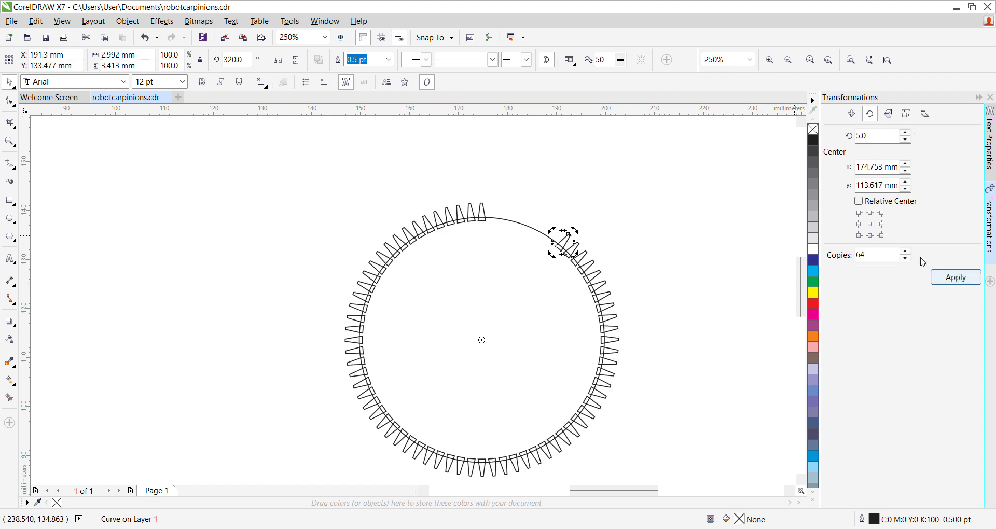
{"action": "scroll", "coordinate": [478, 216], "scroll_direction": "up", "scroll_amount": 2}
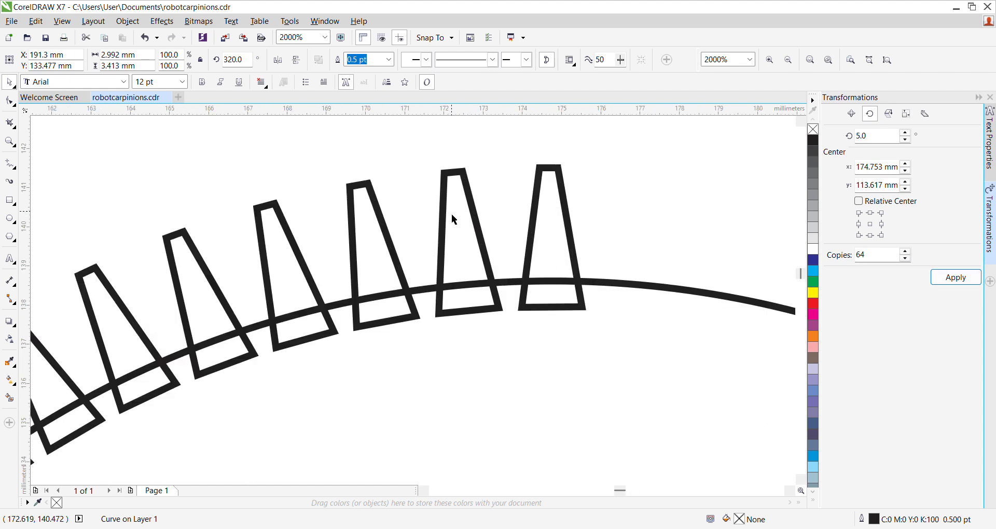
{"action": "scroll", "coordinate": [360, 186], "scroll_direction": "up", "scroll_amount": 1}
{"action": "scroll", "coordinate": [538, 211], "scroll_direction": "down", "scroll_amount": 3}
{"action": "scroll", "coordinate": [538, 212], "scroll_direction": "up", "scroll_amount": 1}
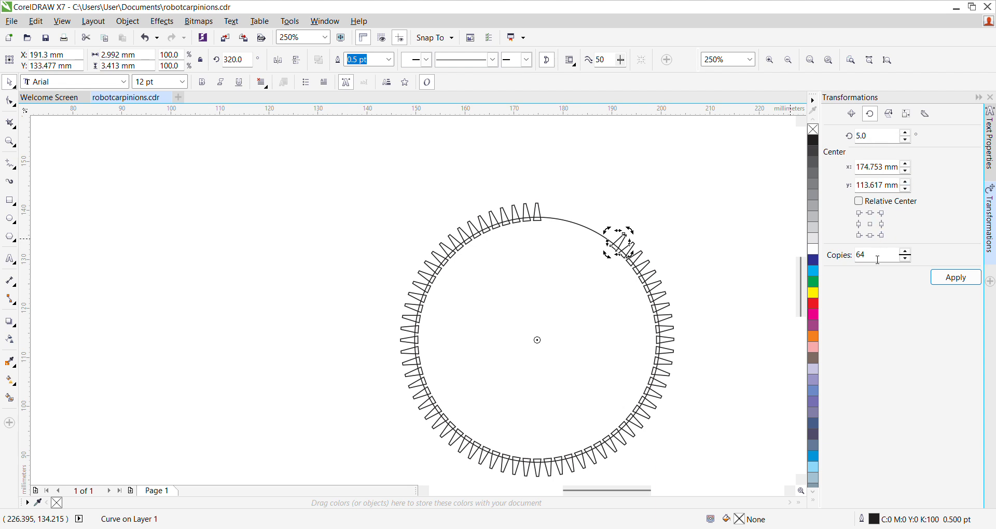
{"action": "key", "text": "ctrl+z"}
{"action": "key", "text": "ctrl+z"}
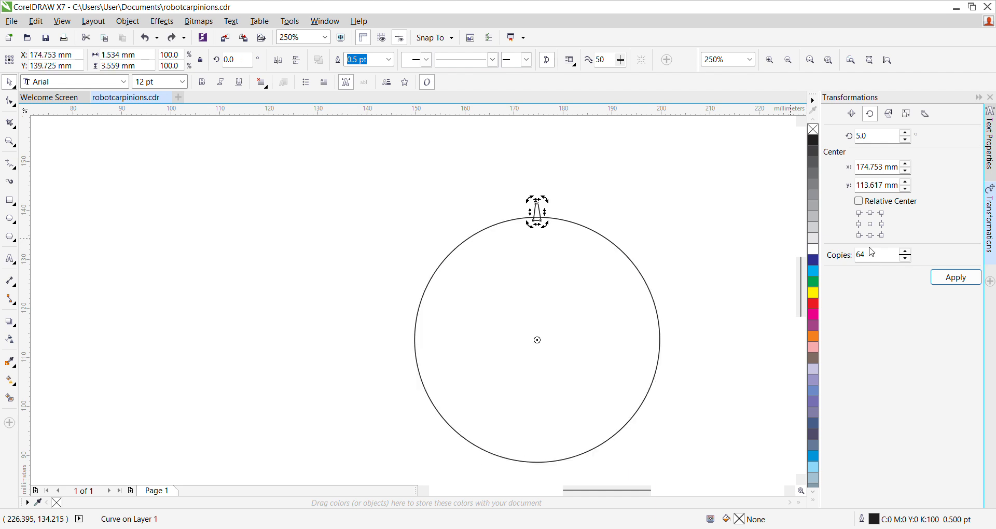
Step: Set the rotation angle to 5.1428° and apply it with 70 copies of the tooth around the circle's center
{"action": "left_click", "coordinate": [875, 259]}
{"action": "left_click", "coordinate": [882, 137]}
{"action": "type", "text": "1428"}
{"action": "left_click", "coordinate": [881, 260]}
{"action": "key", "text": "BackSpace"}
{"action": "key", "text": "BackSpace"}
{"action": "type", "text": "70"}
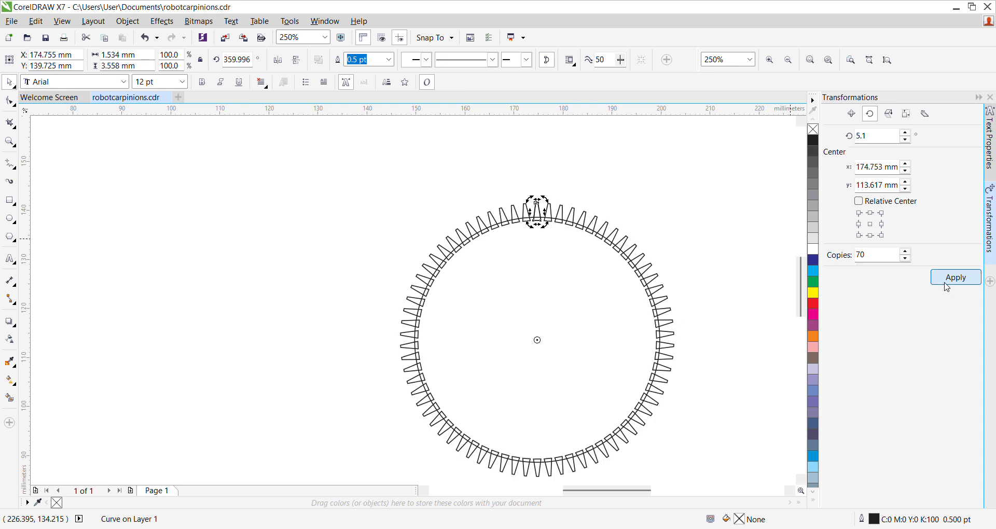
Step: Select the circle with all its teeth, weld them into a single gear outline, and deselect it
{"action": "scroll", "coordinate": [524, 216], "scroll_direction": "up", "scroll_amount": 3}
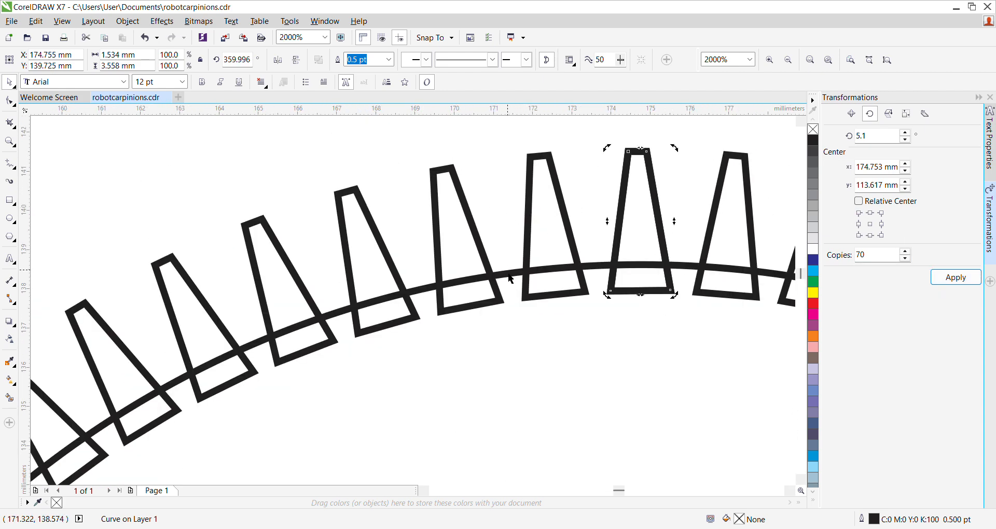
{"action": "scroll", "coordinate": [509, 269], "scroll_direction": "down", "scroll_amount": 4}
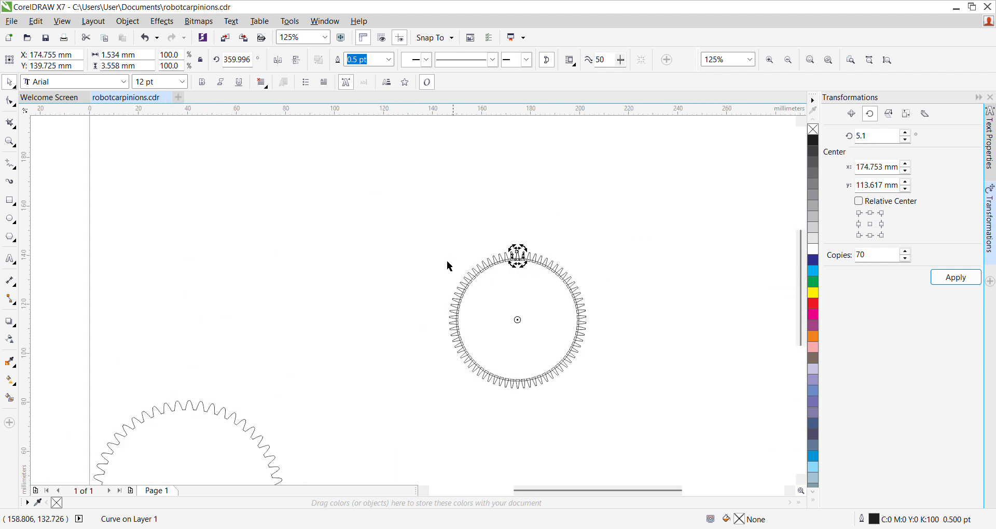
{"action": "left_click", "coordinate": [427, 249]}
{"action": "left_click_drag", "start_coordinate": [427, 220], "coordinate": [665, 425]}
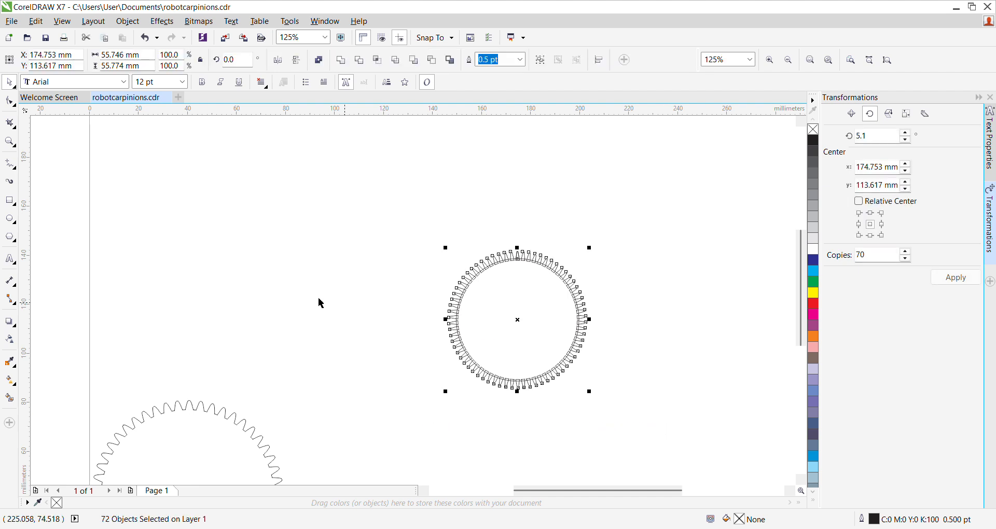
{"action": "left_click", "coordinate": [341, 60]}
{"action": "left_click", "coordinate": [537, 320]}
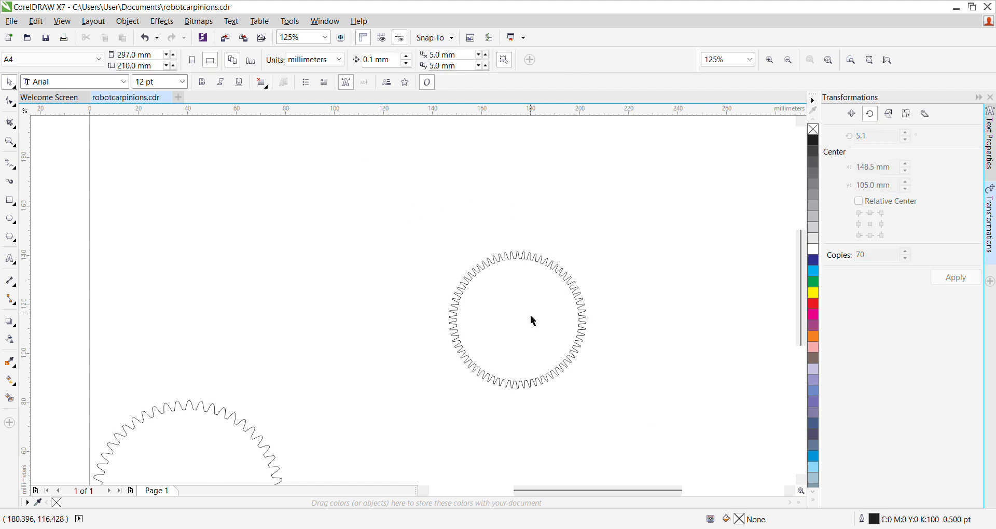
Step: Draw a small ellipse about 2.1 mm wide and 3.9 mm high in the empty area beside the welded gear
{"action": "scroll", "coordinate": [537, 321], "scroll_direction": "up", "scroll_amount": 2}
{"action": "scroll", "coordinate": [482, 322], "scroll_direction": "down", "scroll_amount": 1}
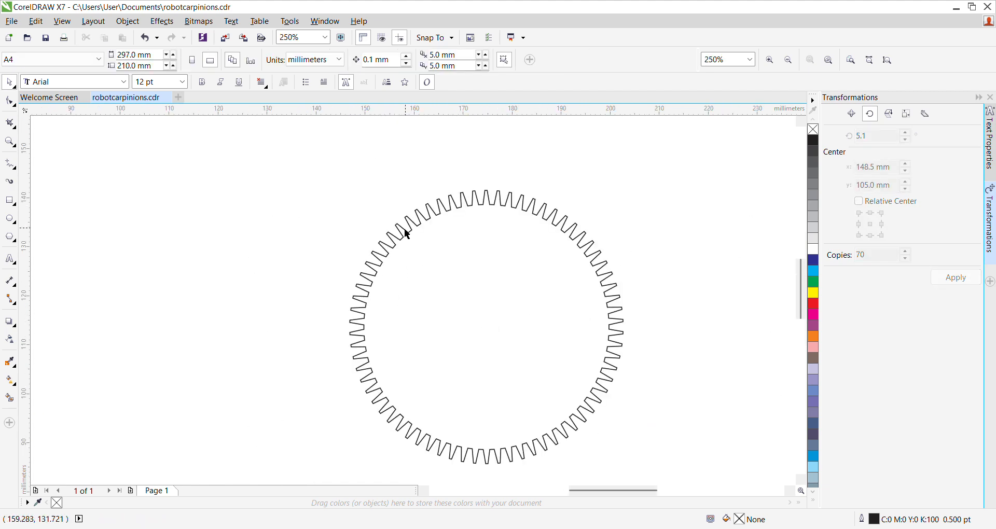
{"action": "scroll", "coordinate": [398, 215], "scroll_direction": "up", "scroll_amount": 2}
{"action": "scroll", "coordinate": [398, 216], "scroll_direction": "down", "scroll_amount": 2}
{"action": "scroll", "coordinate": [401, 220], "scroll_direction": "up", "scroll_amount": 3}
{"action": "scroll", "coordinate": [400, 217], "scroll_direction": "down", "scroll_amount": 3}
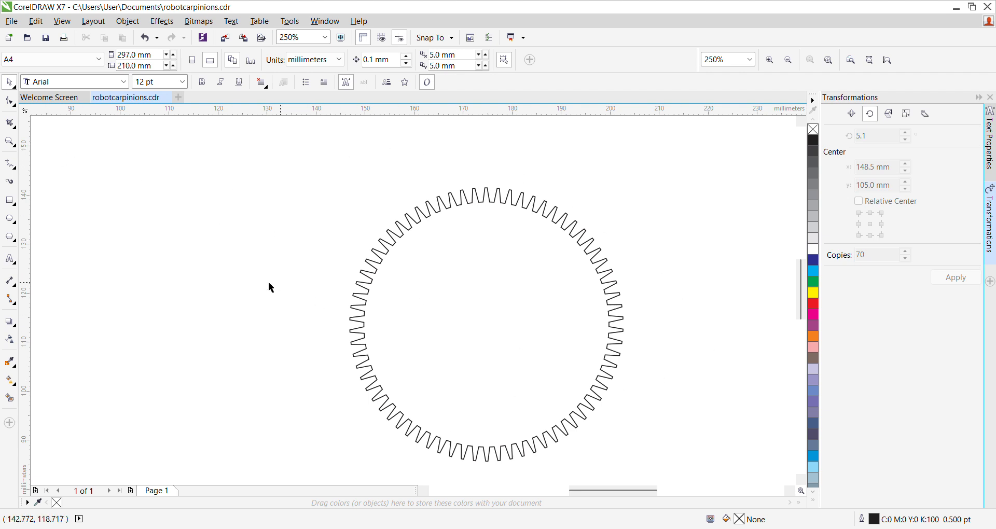
{"action": "left_click", "coordinate": [9, 219]}
{"action": "left_click_drag", "start_coordinate": [288, 231], "coordinate": [299, 251]}
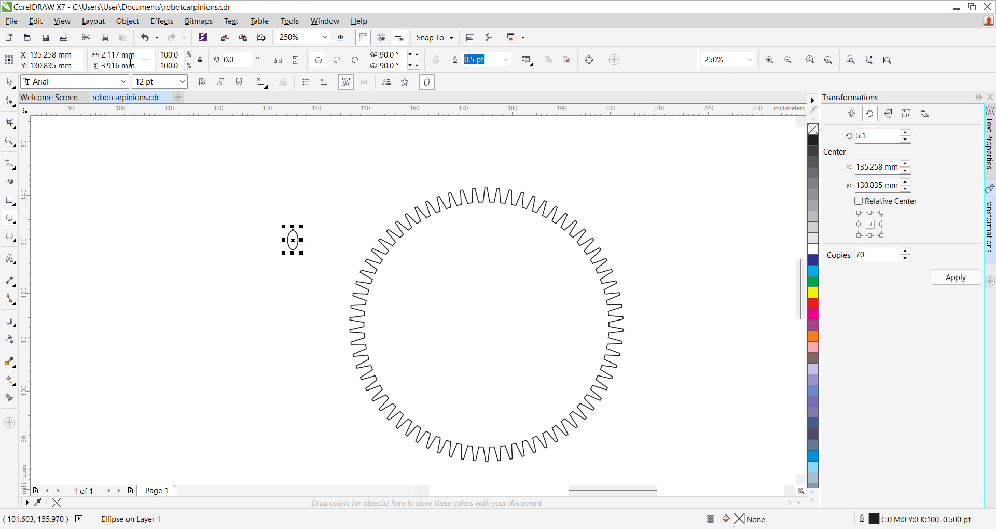
Step: Set the small ellipse's width and height to 5 mm each
{"action": "left_click_drag", "start_coordinate": [127, 59], "coordinate": [104, 66]}
{"action": "type", "text": "5"}
{"action": "key", "text": "Return"}
{"action": "left_click_drag", "start_coordinate": [120, 70], "coordinate": [107, 66]}
{"action": "type", "text": "5"}
{"action": "key", "text": "Return"}
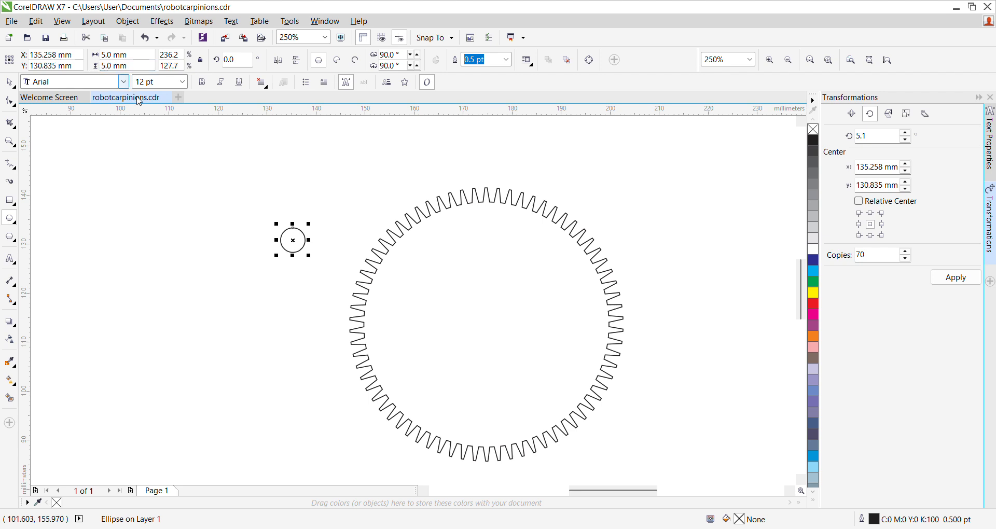
Step: Align the 5 mm circle with the center of the new gear, both horizontally and vertically, as its shaft hole
{"action": "left_click", "coordinate": [10, 82]}
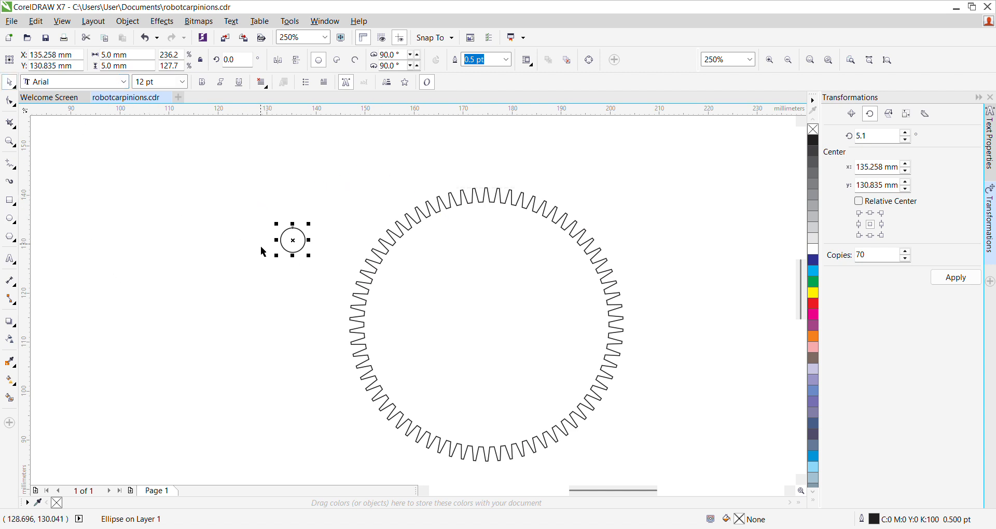
{"action": "left_click_drag", "start_coordinate": [294, 241], "coordinate": [294, 287]}
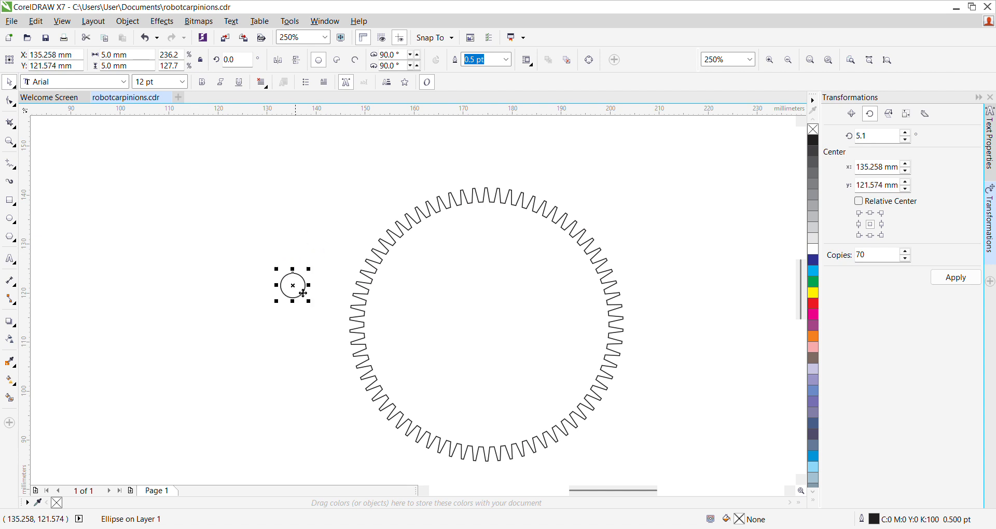
{"action": "left_click", "coordinate": [229, 251]}
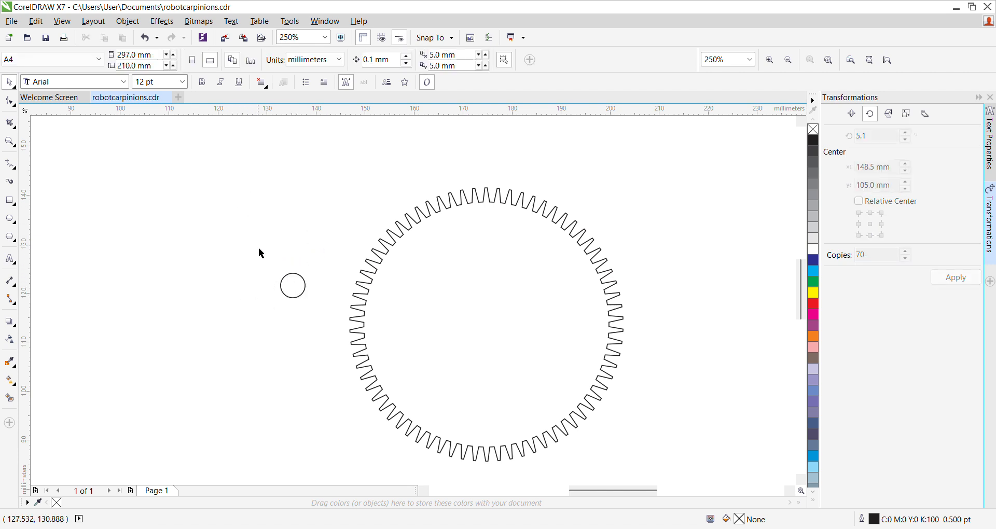
{"action": "left_click_drag", "start_coordinate": [293, 298], "coordinate": [291, 274]}
{"action": "left_click", "coordinate": [215, 271]}
{"action": "left_click_drag", "start_coordinate": [223, 151], "coordinate": [649, 456]}
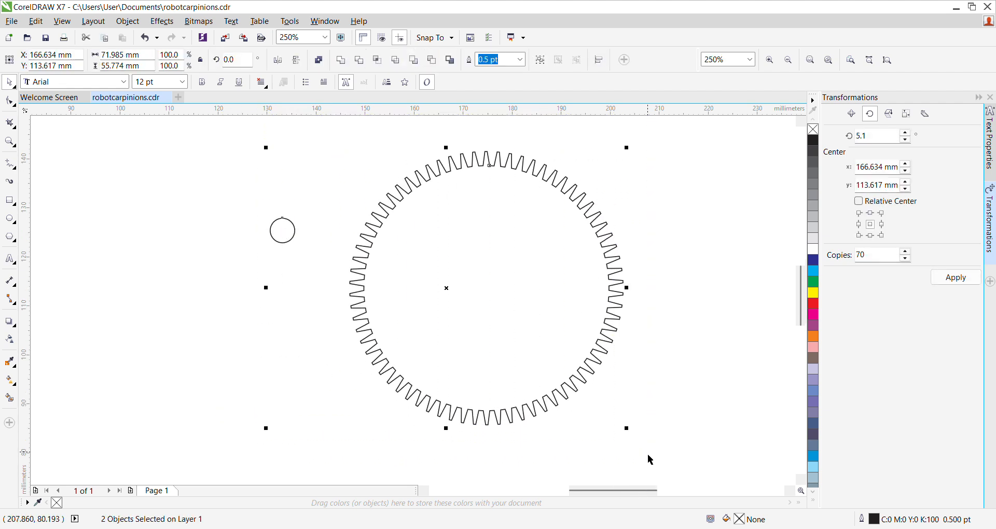
{"action": "key", "text": "c"}
{"action": "key", "text": "e"}
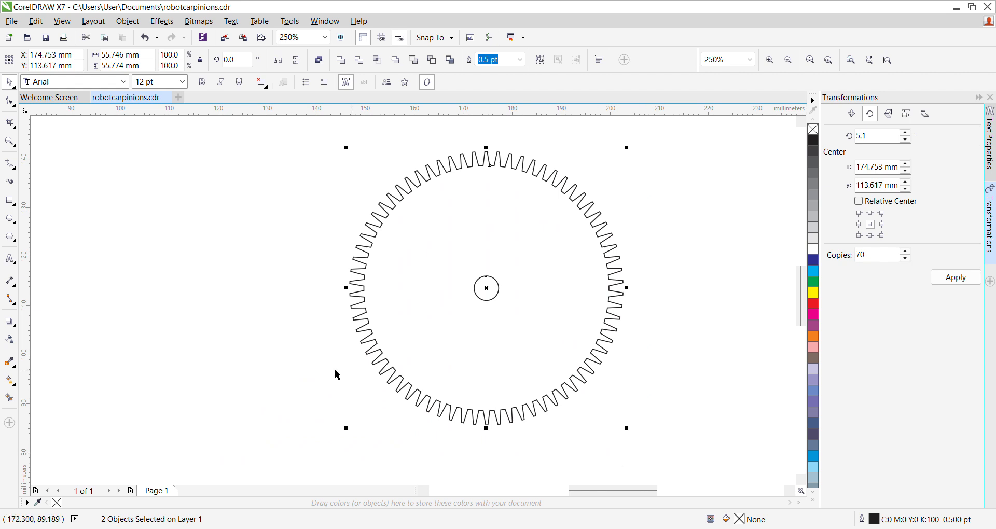
{"action": "left_click", "coordinate": [206, 305]}
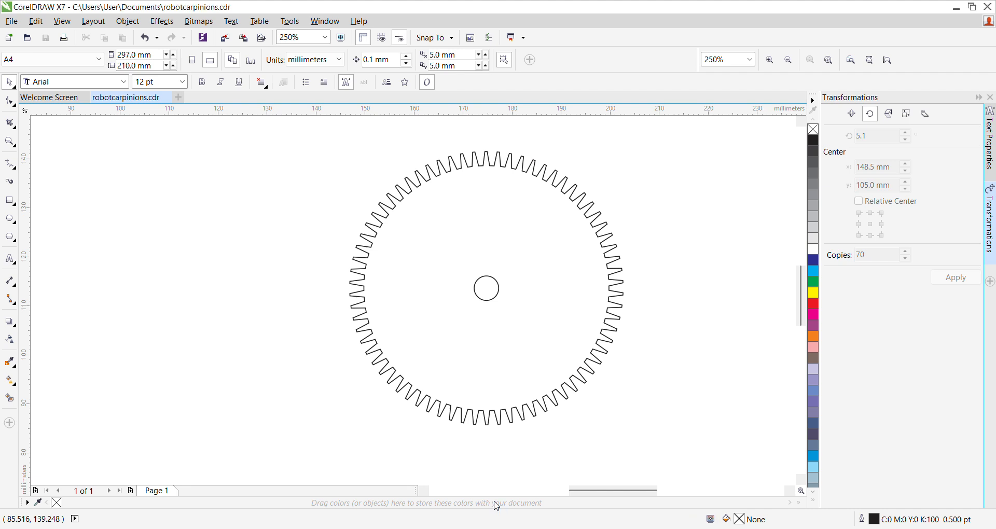
{"action": "scroll", "coordinate": [397, 352], "scroll_direction": "down", "scroll_amount": 2}
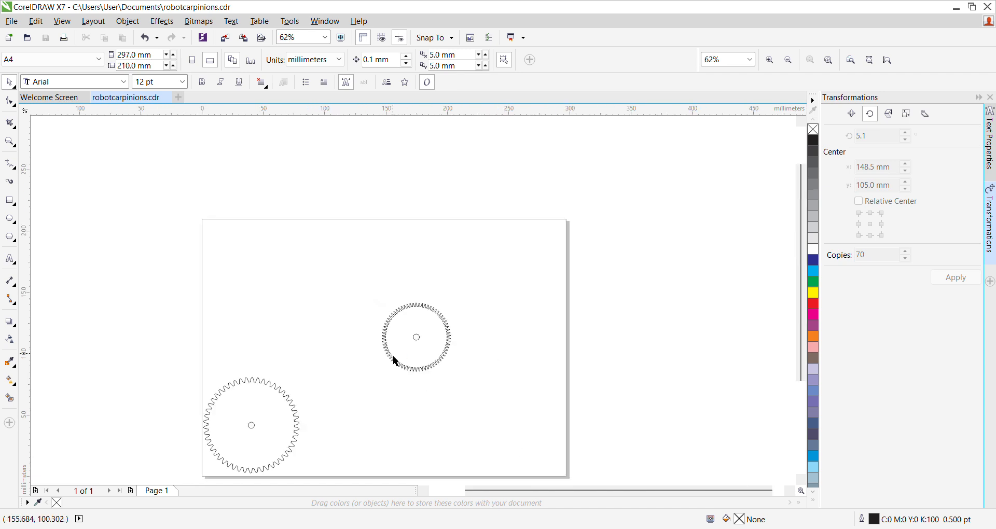
{"action": "scroll", "coordinate": [396, 359], "scroll_direction": "up", "scroll_amount": 1}
{"action": "scroll", "coordinate": [396, 360], "scroll_direction": "down", "scroll_amount": 1}
{"action": "scroll", "coordinate": [396, 361], "scroll_direction": "up", "scroll_amount": 2}
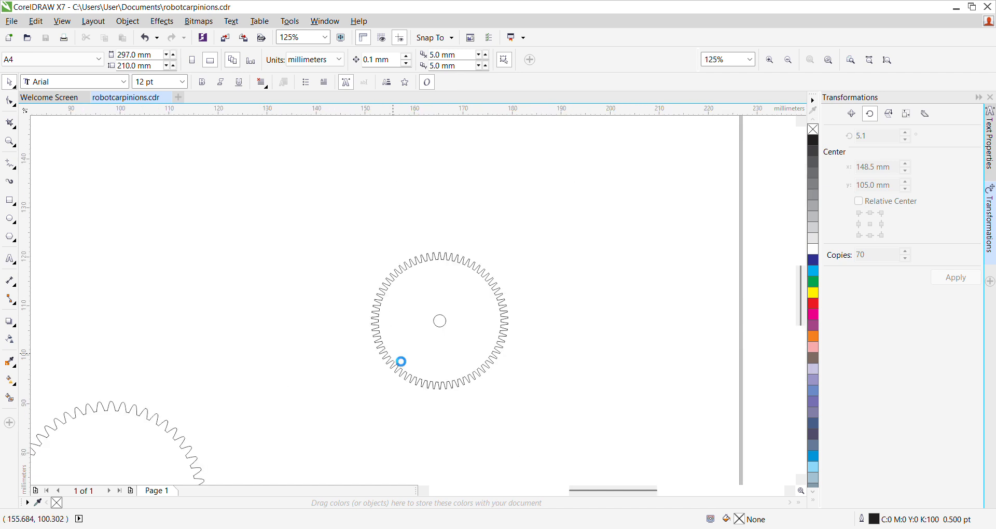